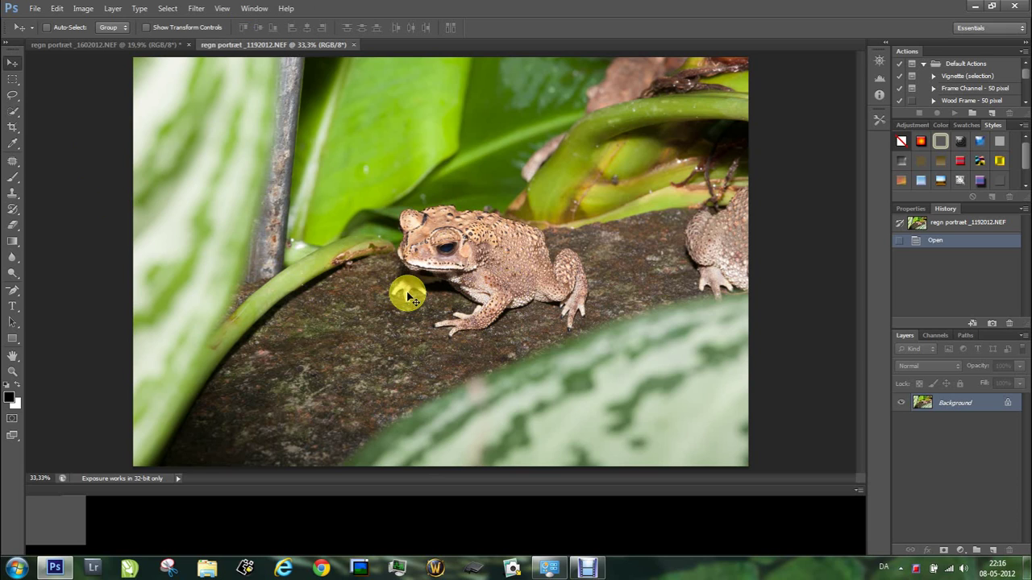
# Try relocating the whole toad diagonally down toward the stem with the Content-Aware Move tool, and revert the image to its opened state
pyautogui.click(14, 167)
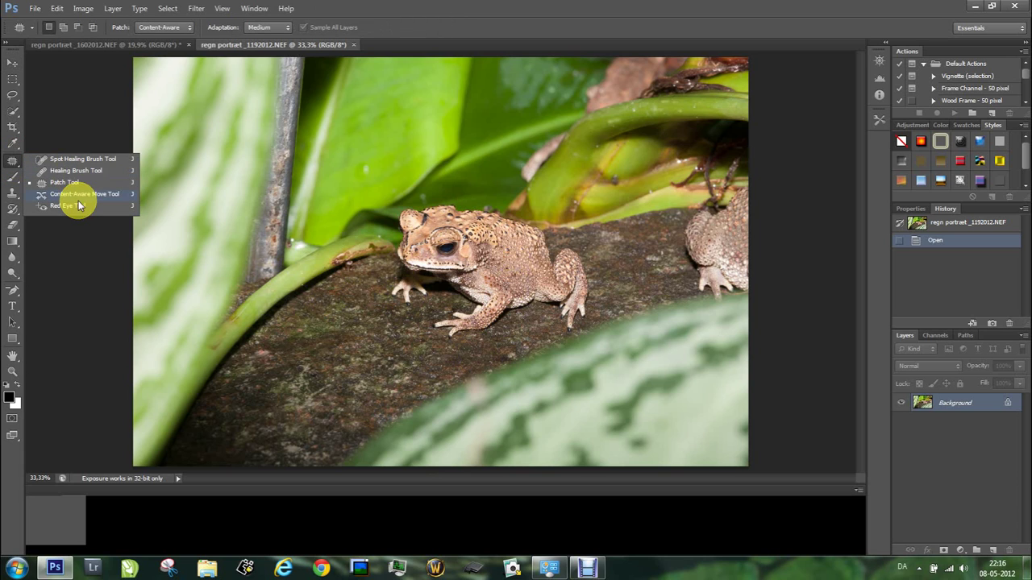
pyautogui.click(86, 195)
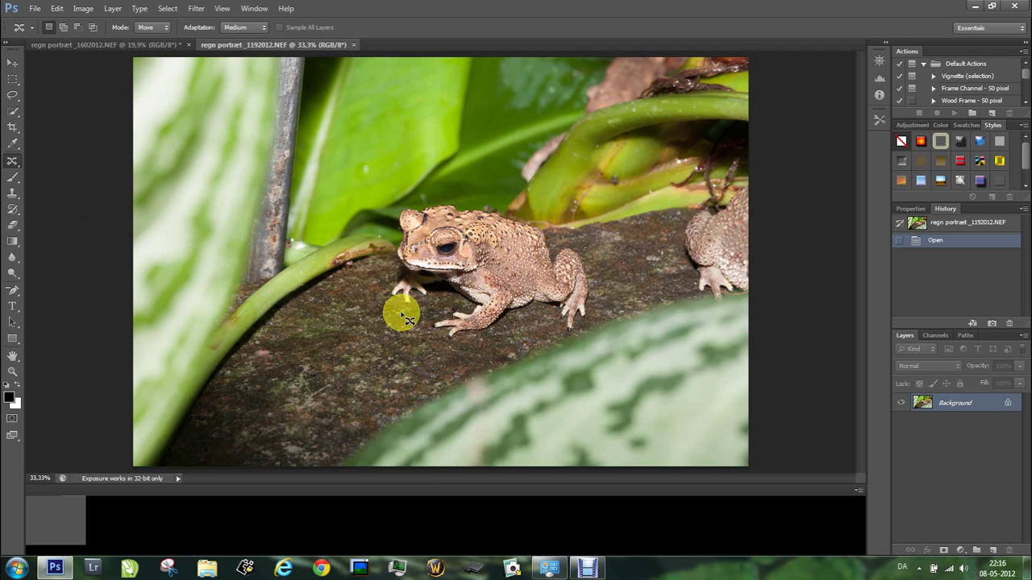
pyautogui.click(449, 299)
pyautogui.moveTo(387, 305)
pyautogui.mouseDown()
pyautogui.moveTo(398, 209)
pyautogui.moveTo(432, 200)
pyautogui.moveTo(492, 203)
pyautogui.moveTo(544, 223)
pyautogui.moveTo(556, 243)
pyautogui.moveTo(582, 243)
pyautogui.moveTo(598, 271)
pyautogui.moveTo(594, 319)
pyautogui.moveTo(579, 335)
pyautogui.moveTo(555, 339)
pyautogui.moveTo(551, 316)
pyautogui.moveTo(537, 314)
pyautogui.moveTo(481, 345)
pyautogui.moveTo(444, 349)
pyautogui.moveTo(428, 326)
pyautogui.moveTo(458, 302)
pyautogui.mouseUp()
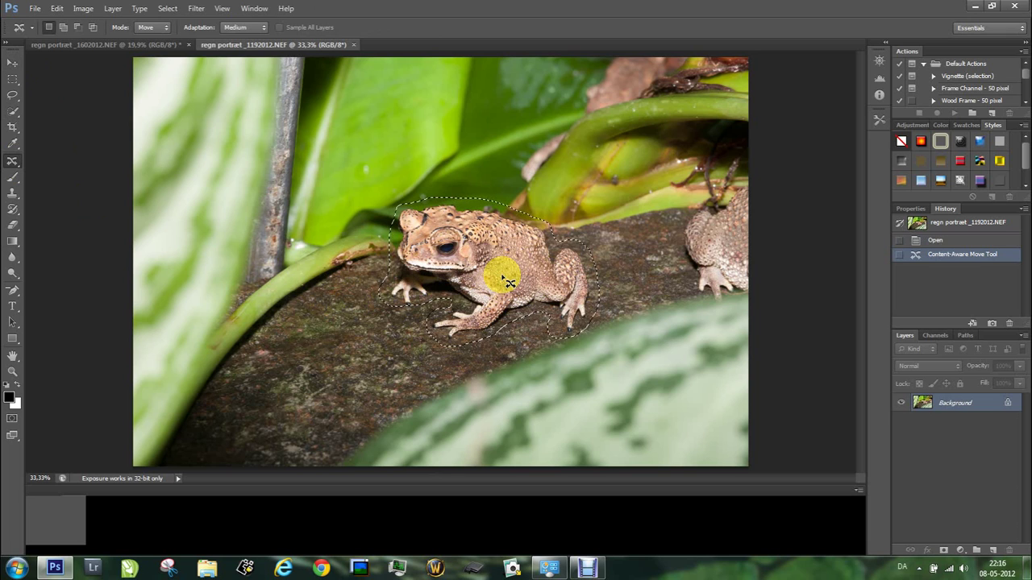
pyautogui.moveTo(506, 272); pyautogui.dragTo(402, 331)
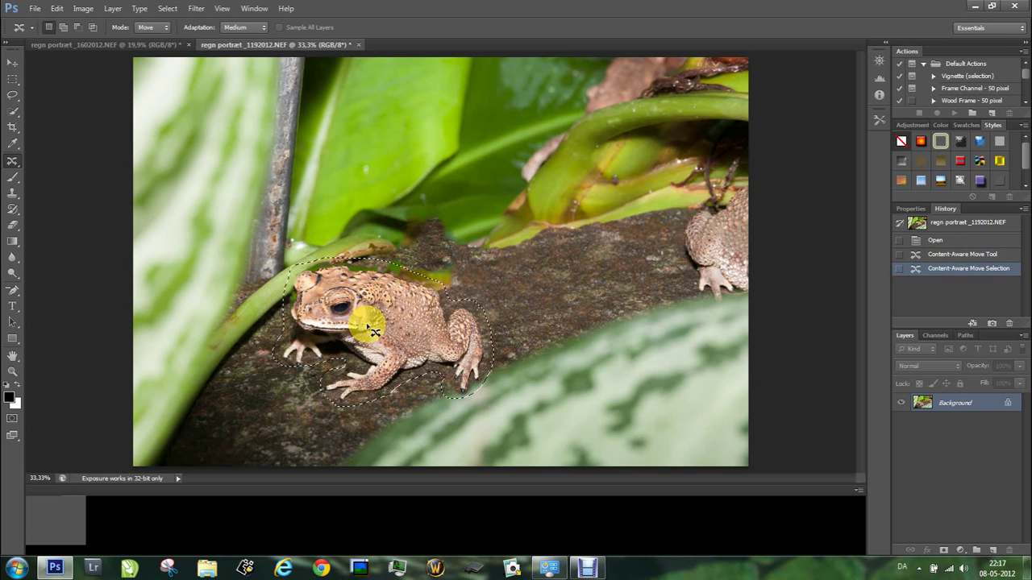
pyautogui.click(901, 241)
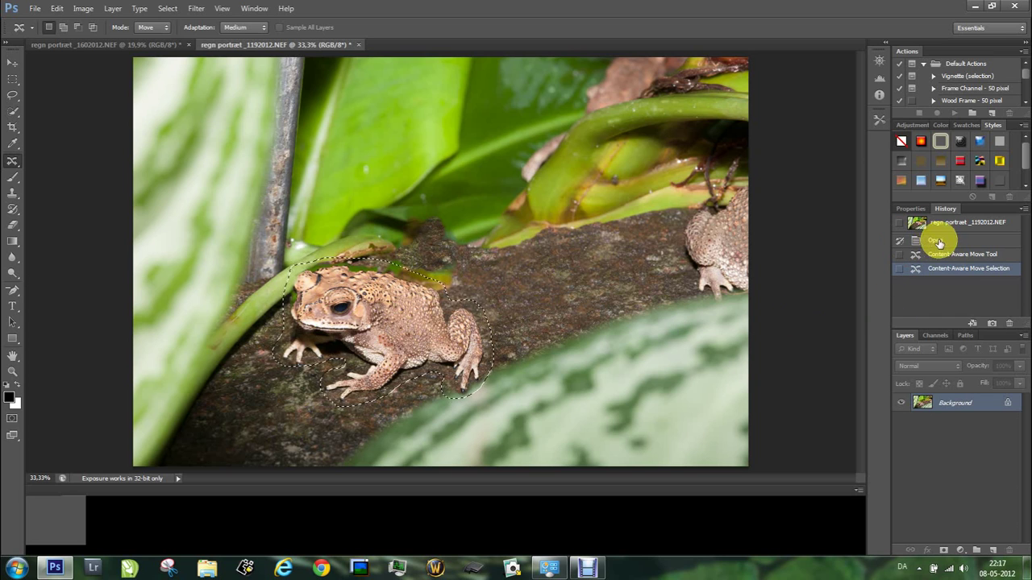
pyautogui.click(937, 241)
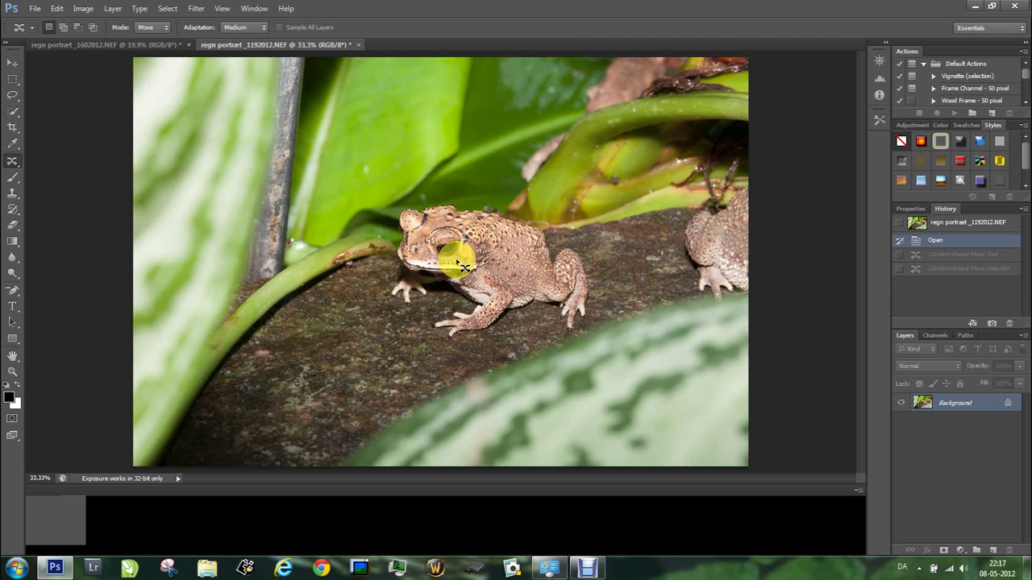
# Crop the photo at its original ratio around the main toad, leaving out the second toad at the image's right edge
pyautogui.click(12, 129)
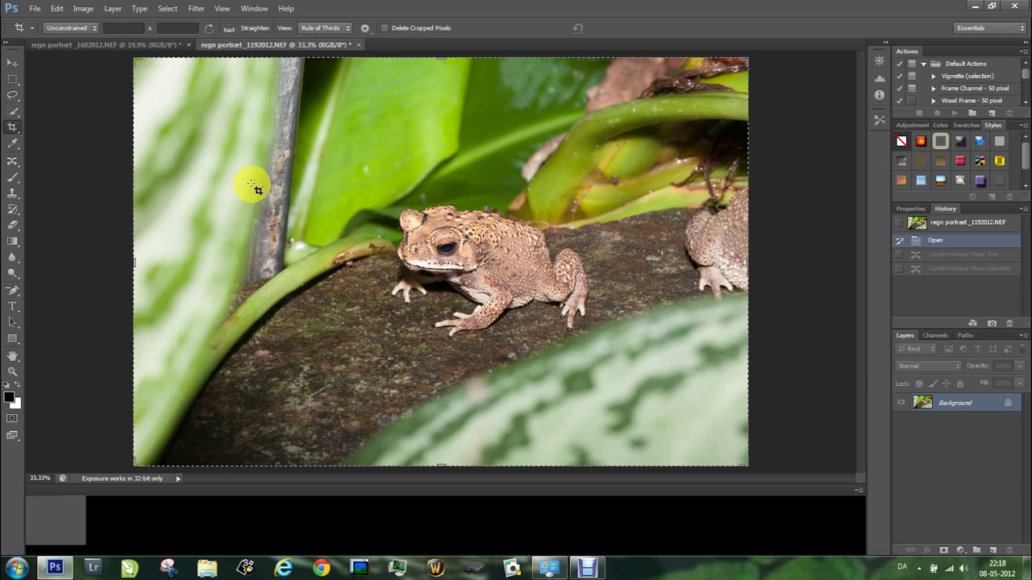
pyautogui.click(226, 115)
pyautogui.moveTo(135, 61); pyautogui.dragTo(218, 112)
pyautogui.click(81, 29)
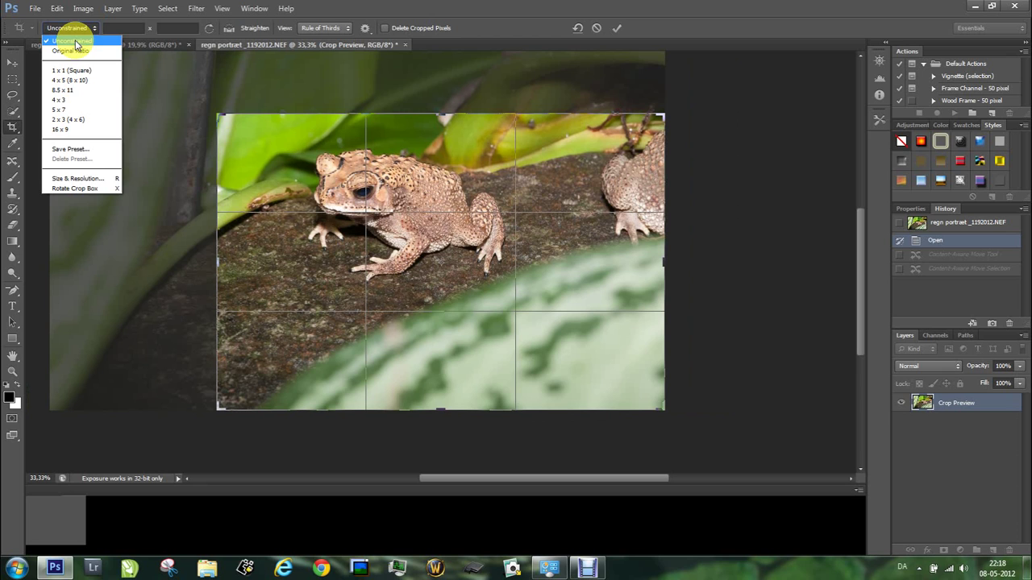
pyautogui.click(73, 50)
pyautogui.moveTo(221, 120)
pyautogui.mouseDown()
pyautogui.moveTo(115, 51)
pyautogui.moveTo(150, 73)
pyautogui.moveTo(137, 57)
pyautogui.moveTo(168, 97)
pyautogui.moveTo(159, 140)
pyautogui.moveTo(174, 196)
pyautogui.moveTo(197, 172)
pyautogui.moveTo(154, 113)
pyautogui.moveTo(188, 137)
pyautogui.mouseUp()
pyautogui.click(493, 272)
pyautogui.moveTo(493, 272); pyautogui.dragTo(559, 276)
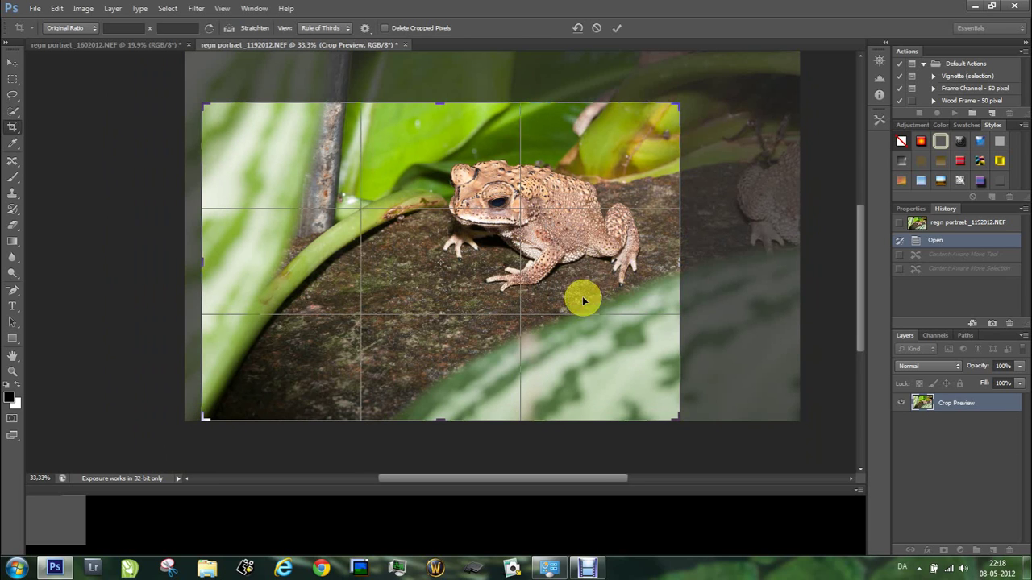
pyautogui.moveTo(546, 250); pyautogui.dragTo(557, 268)
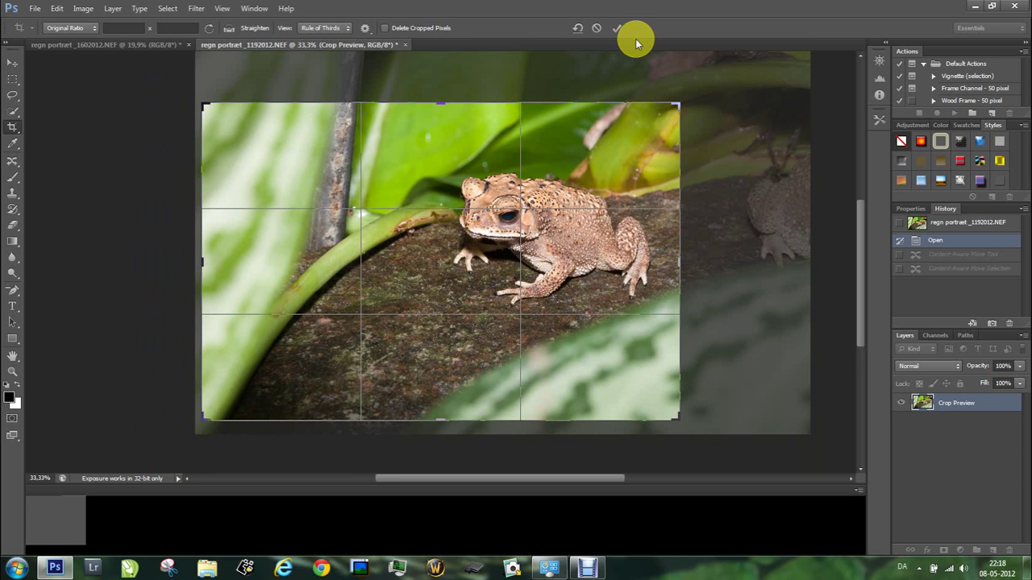
pyautogui.click(617, 31)
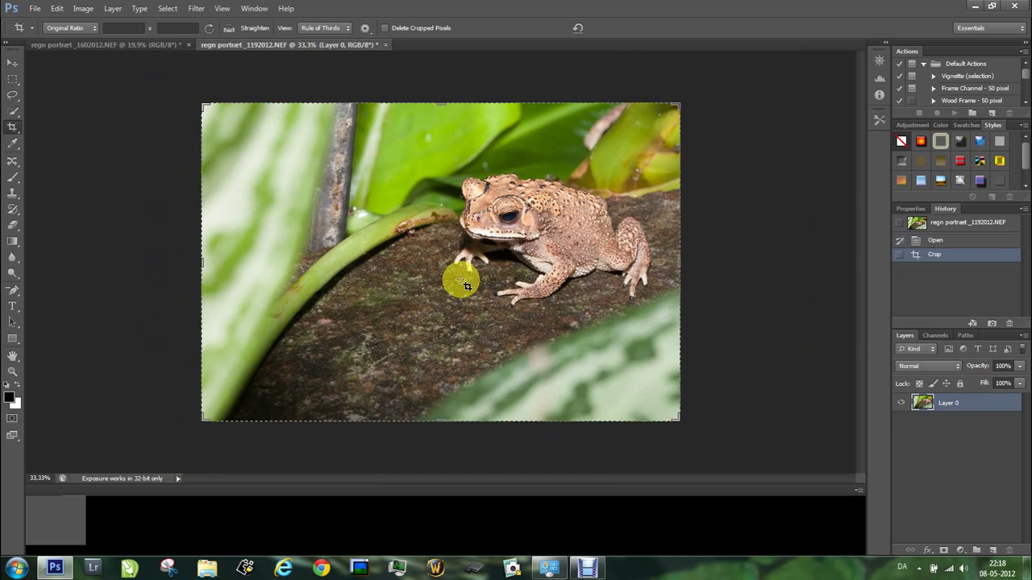
# Apply Auto Tone and Auto Contrast to the cropped photo
pyautogui.click(86, 9)
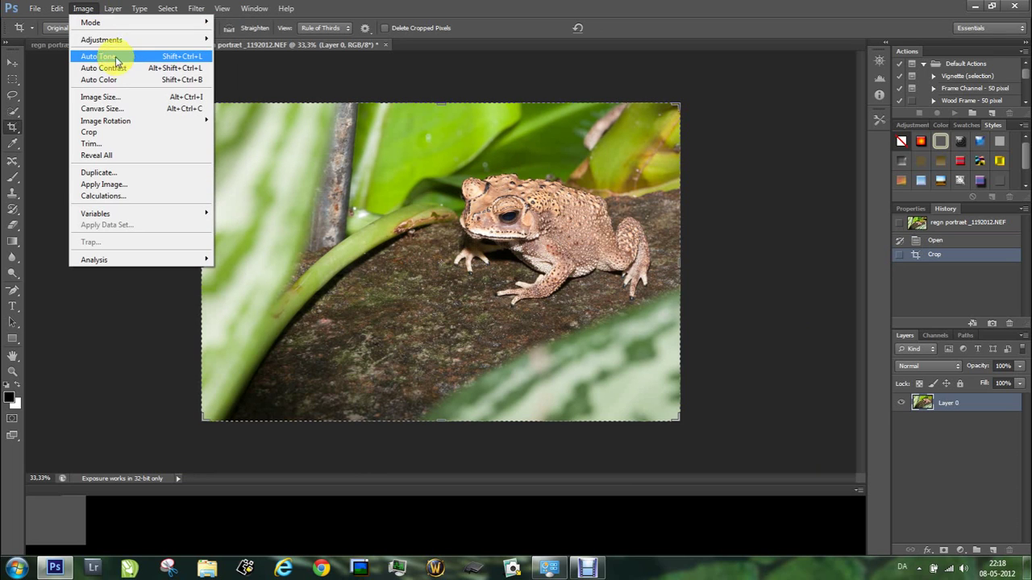
pyautogui.click(123, 58)
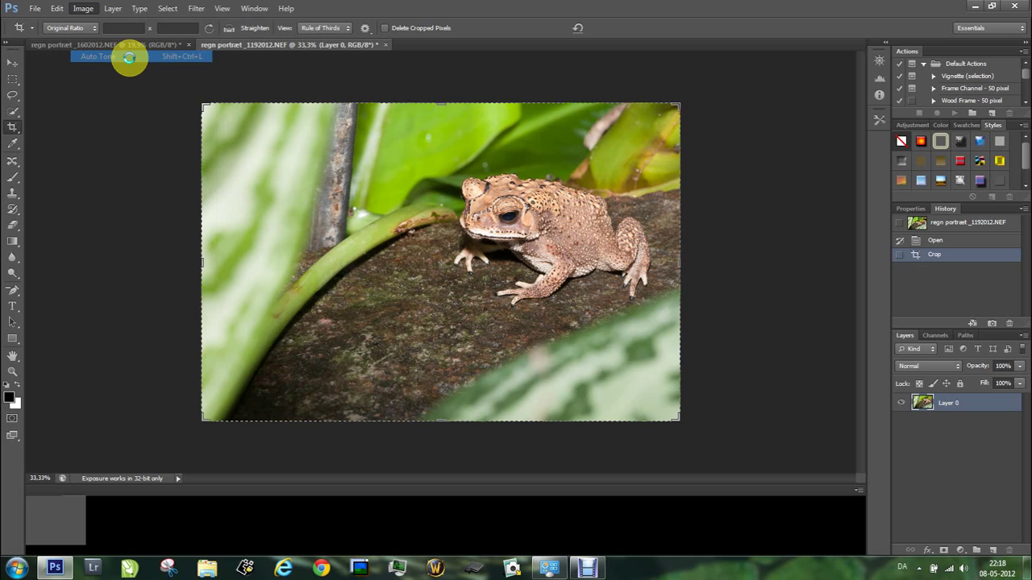
pyautogui.click(87, 10)
pyautogui.click(103, 66)
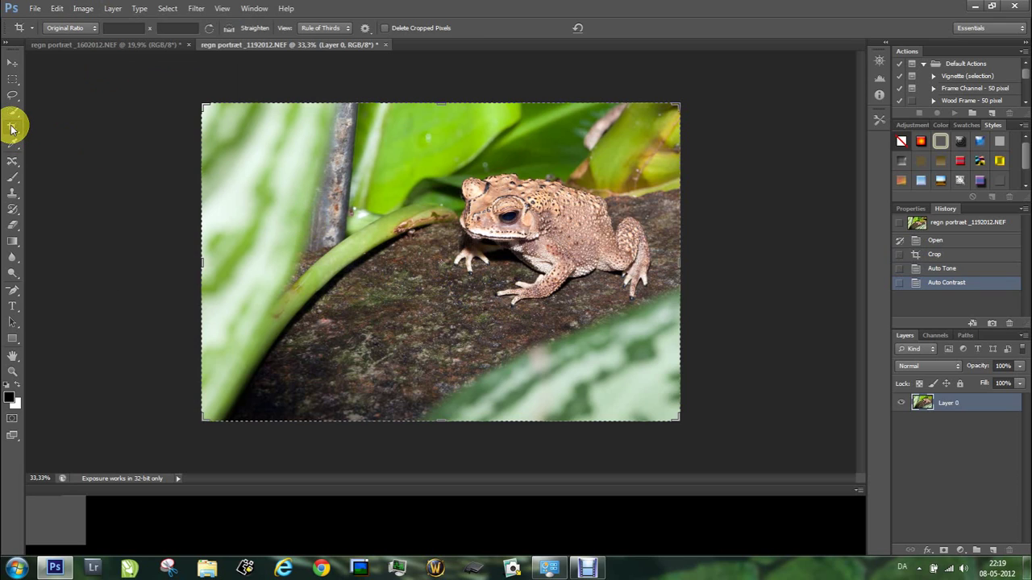
# Re-crop the photo more tightly around the toad at the original ratio, rotating the picture slightly clockwise within the crop
pyautogui.moveTo(202, 105); pyautogui.dragTo(203, 104)
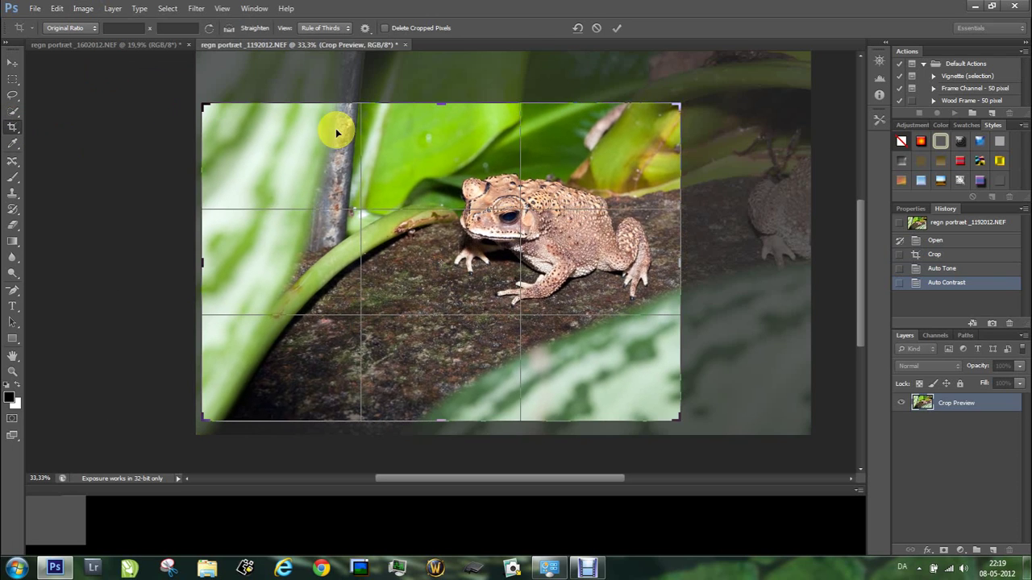
pyautogui.click(677, 105)
pyautogui.moveTo(677, 105); pyautogui.dragTo(689, 98)
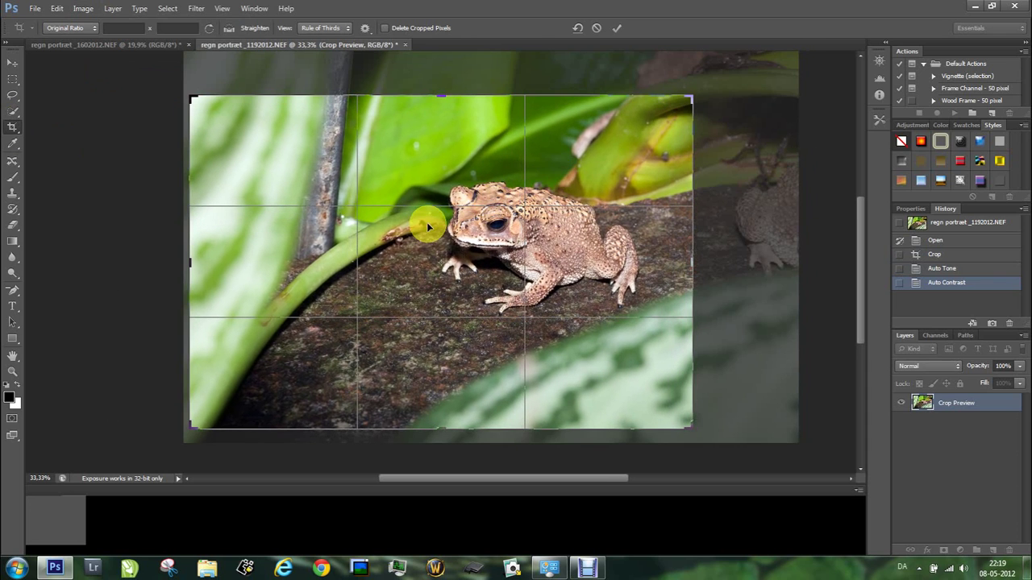
pyautogui.moveTo(430, 239); pyautogui.dragTo(438, 226)
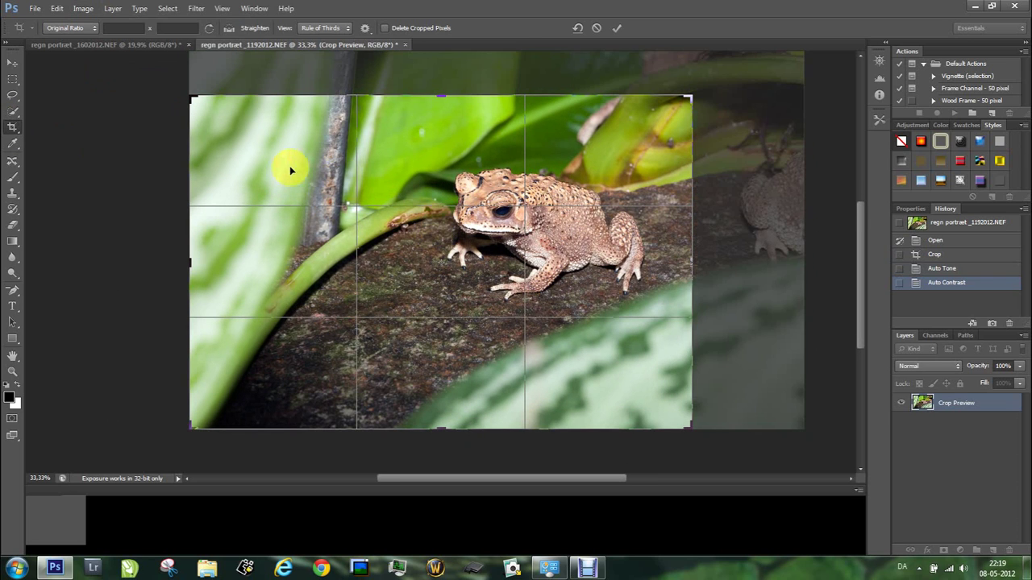
pyautogui.moveTo(412, 209); pyautogui.dragTo(401, 216)
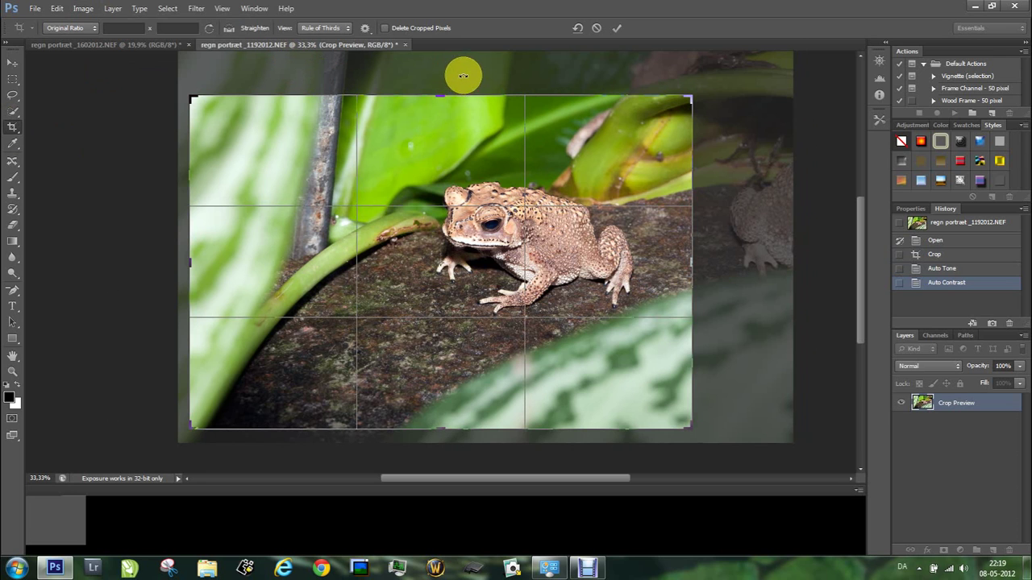
pyautogui.moveTo(461, 74); pyautogui.dragTo(490, 74)
pyautogui.moveTo(442, 97); pyautogui.dragTo(375, 63)
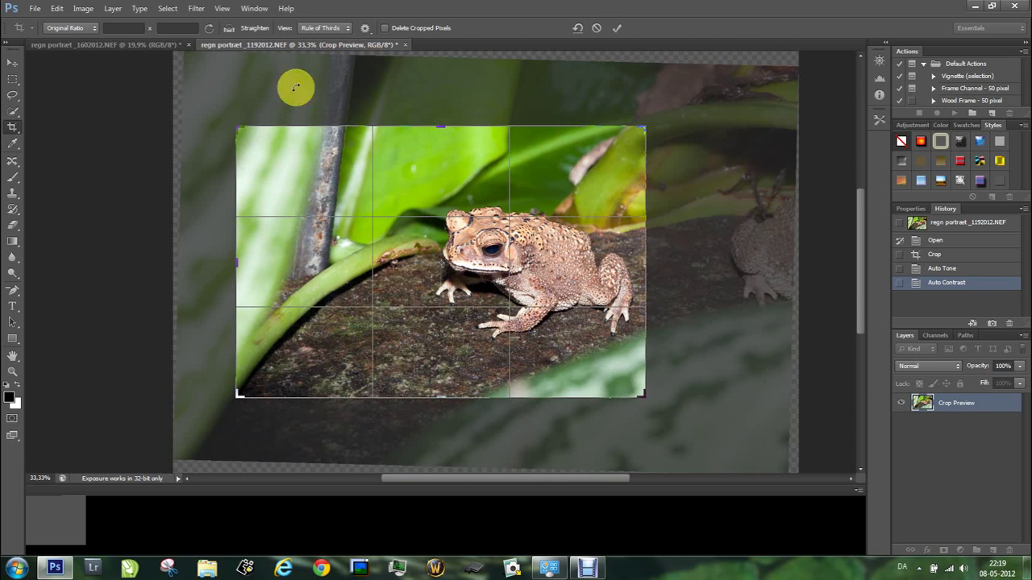
pyautogui.click(242, 30)
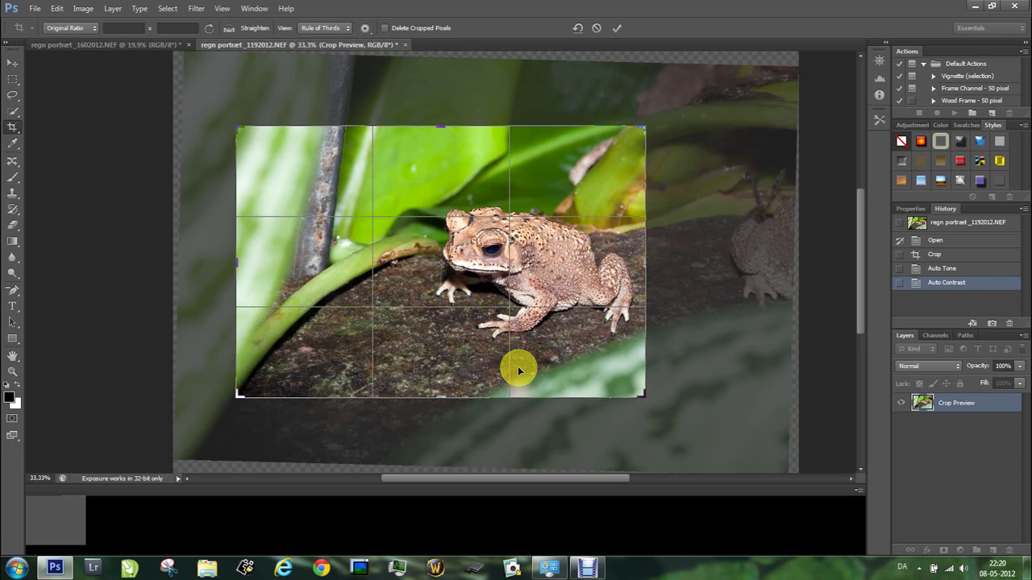
pyautogui.moveTo(507, 281); pyautogui.dragTo(484, 249)
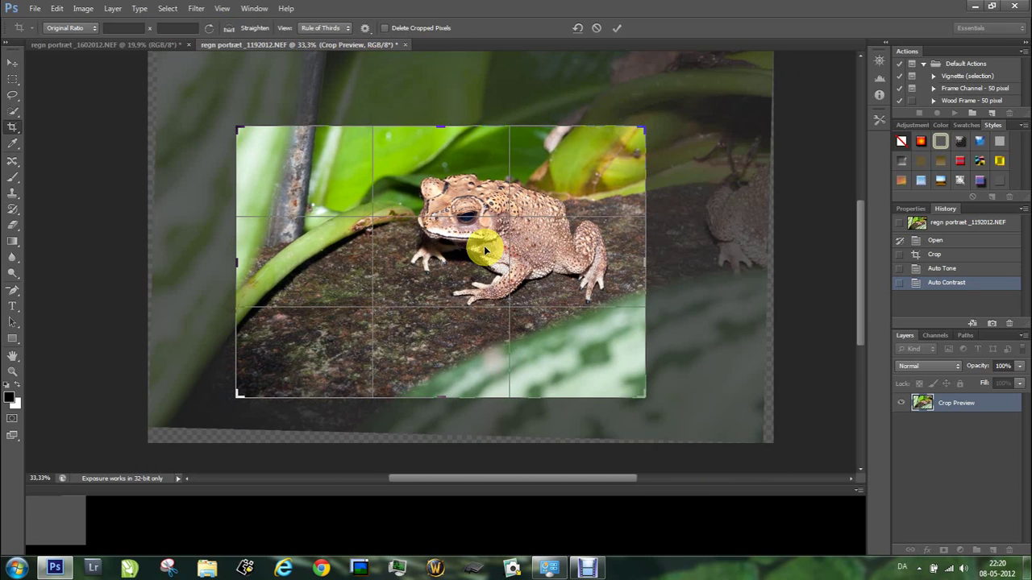
pyautogui.click(619, 34)
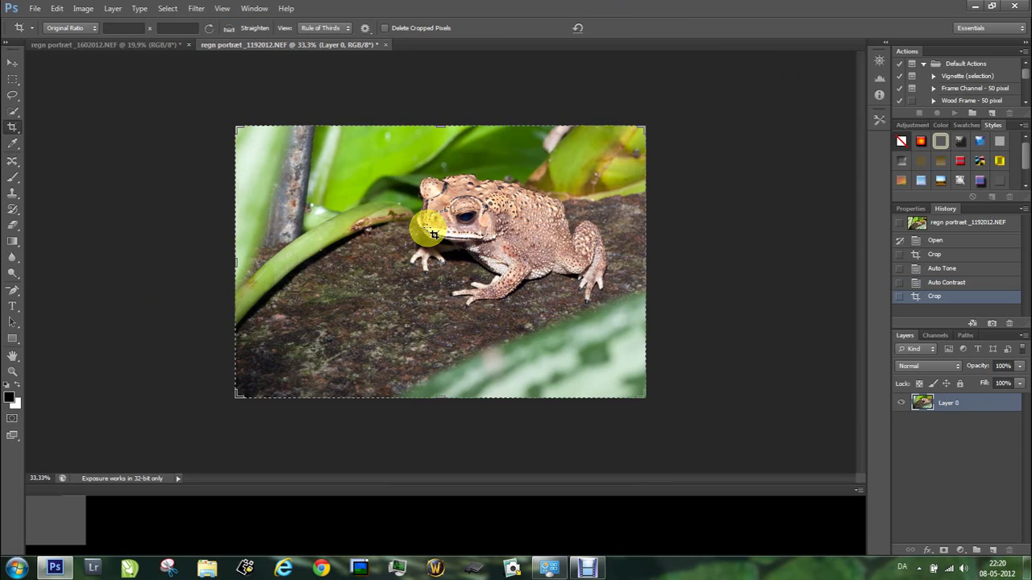
# Start an Iris Blur on the photo and center its focus ellipse on the toad's body
pyautogui.click(10, 64)
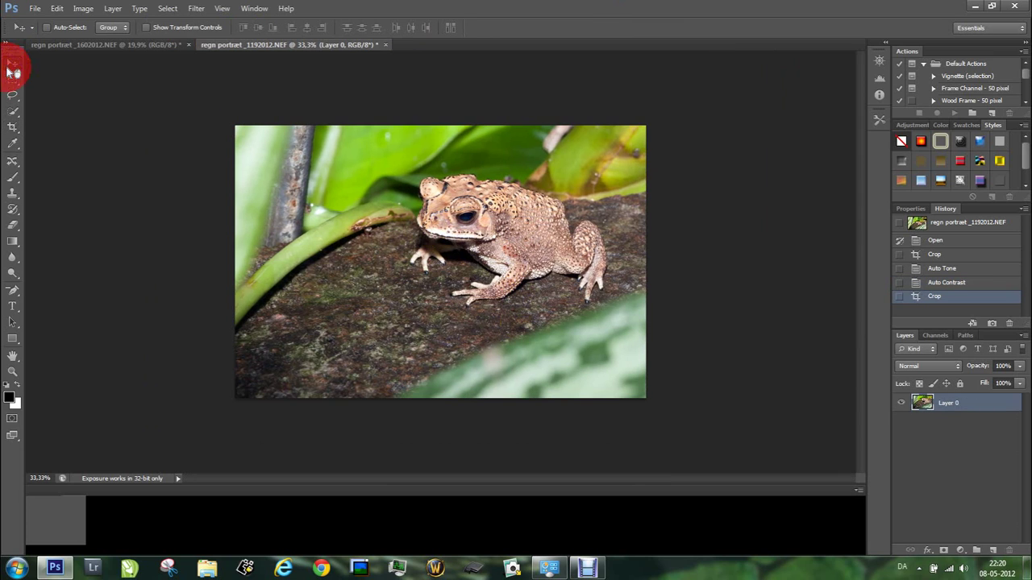
pyautogui.hotkey('ctrl', '+')
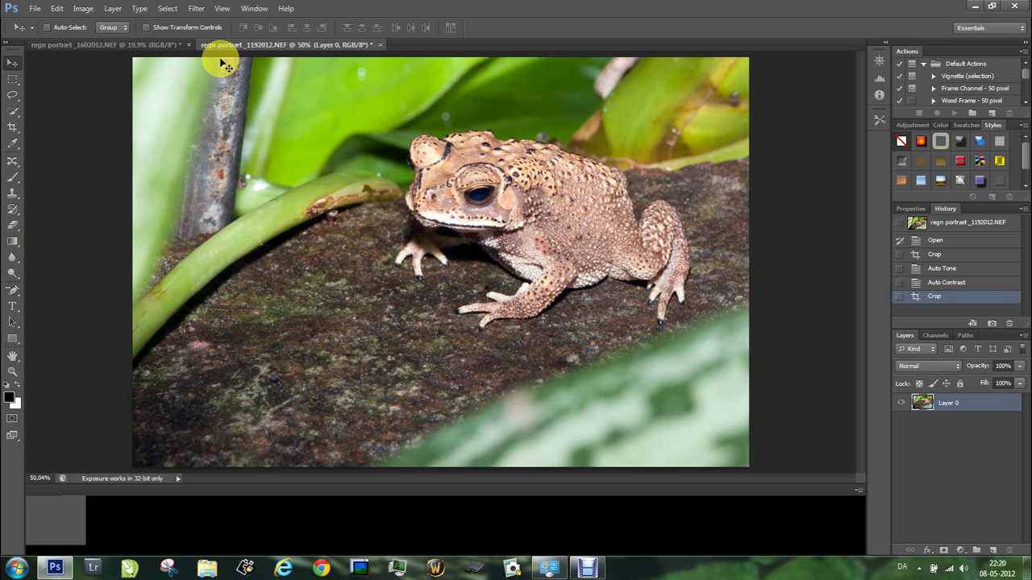
pyautogui.click(199, 9)
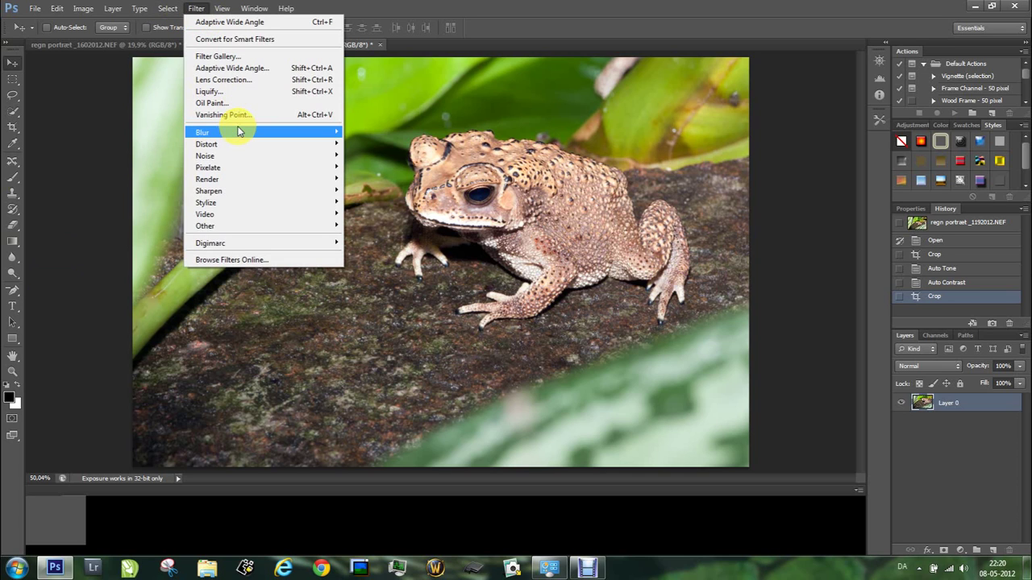
pyautogui.moveTo(238, 131)
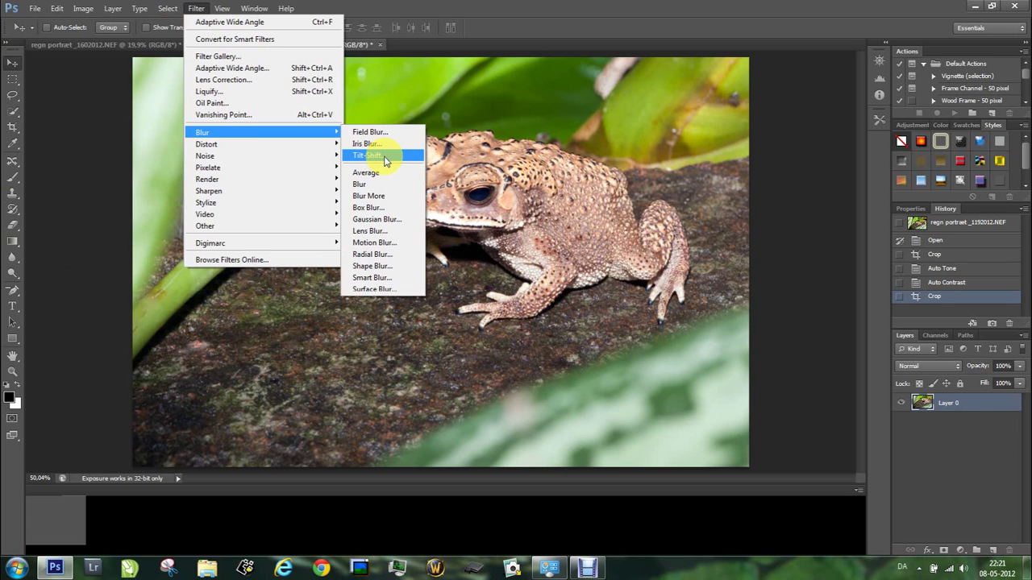
pyautogui.click(386, 155)
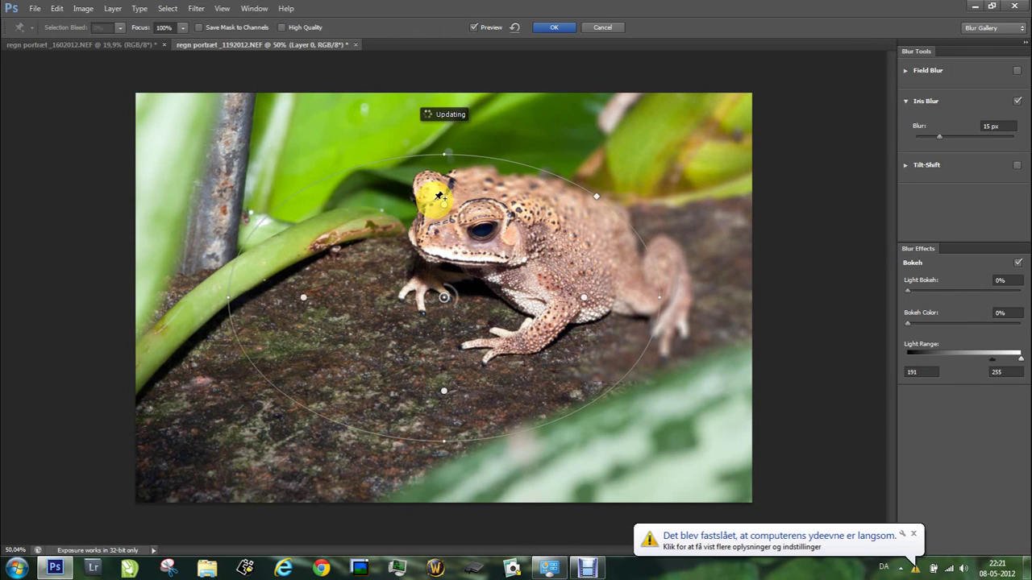
pyautogui.moveTo(445, 296); pyautogui.dragTo(462, 290)
pyautogui.moveTo(534, 272); pyautogui.dragTo(565, 260)
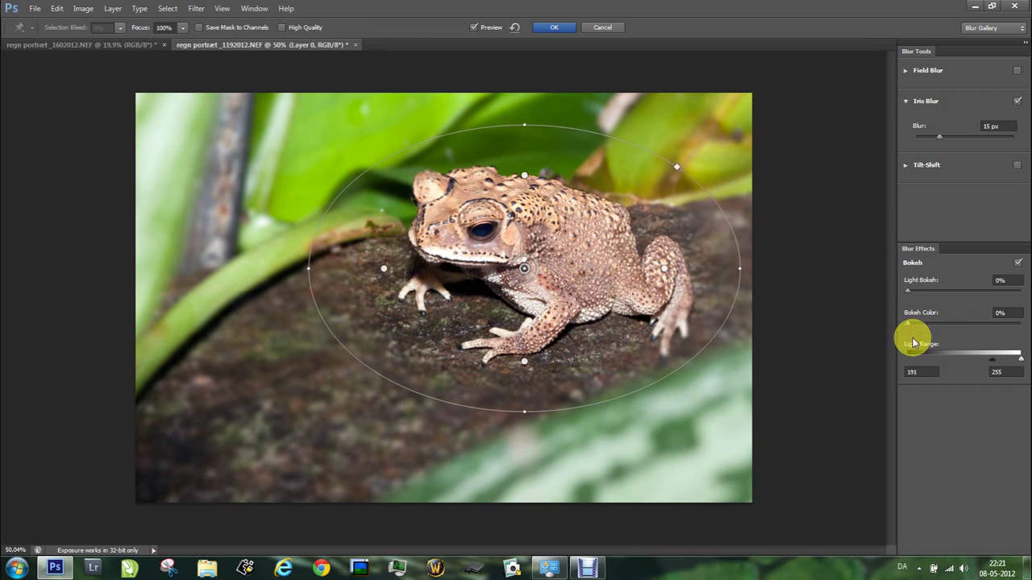
# Set the blur effect's Bokeh Color to 11% and Light Bokeh to 14%
pyautogui.moveTo(913, 323)
pyautogui.mouseDown()
pyautogui.moveTo(947, 328)
pyautogui.moveTo(921, 327)
pyautogui.mouseUp()
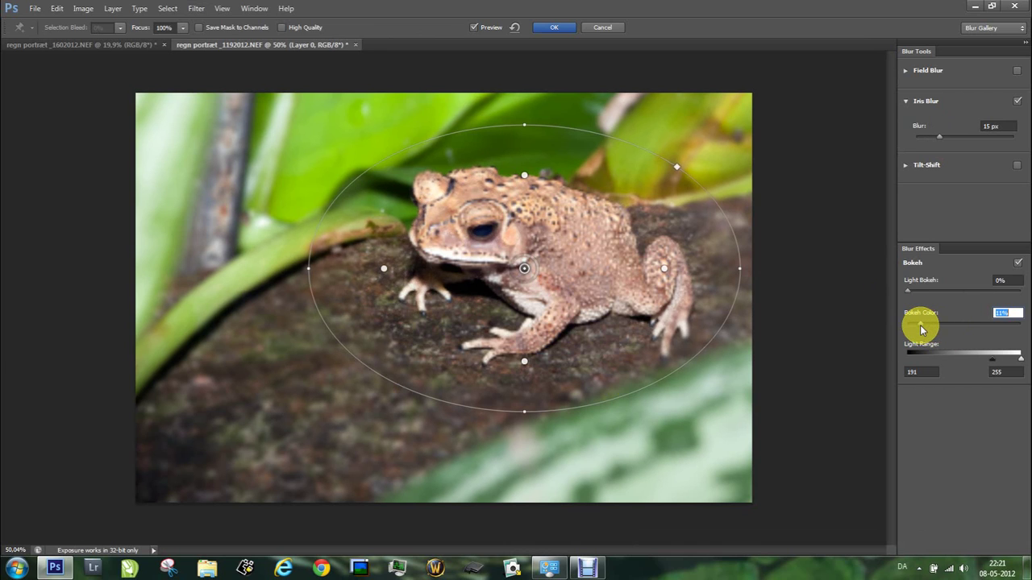
pyautogui.moveTo(910, 287); pyautogui.dragTo(921, 293)
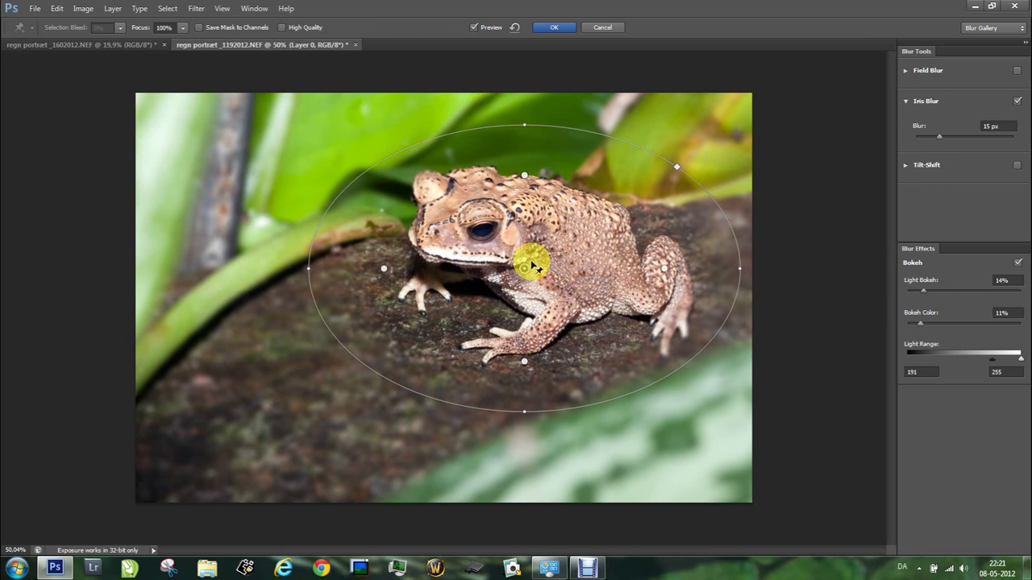
# Set the Iris Blur amount to 35 px and make the focus ellipse around the toad slightly taller
pyautogui.moveTo(535, 280); pyautogui.dragTo(510, 276)
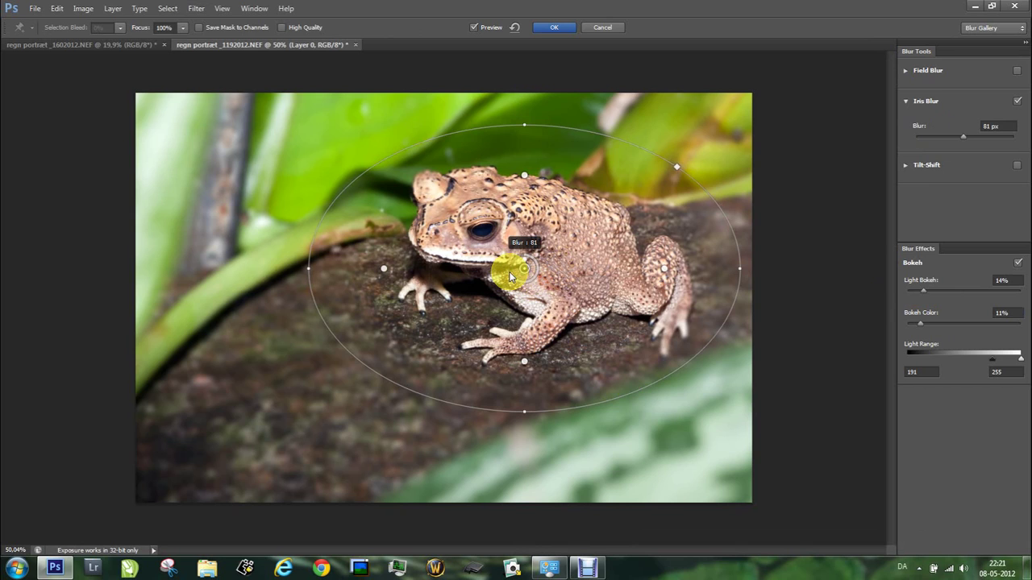
pyautogui.moveTo(509, 278); pyautogui.dragTo(517, 284)
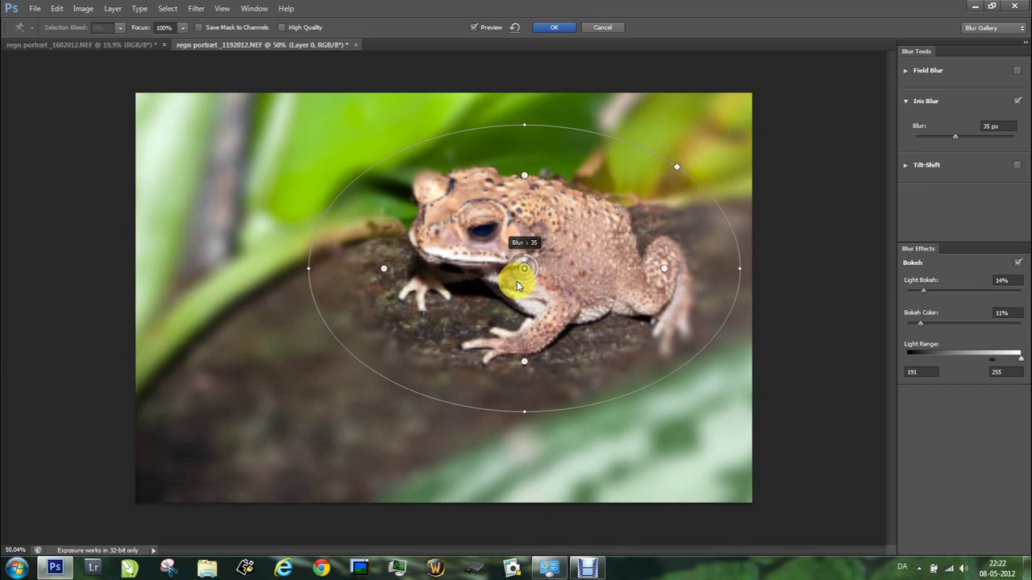
pyautogui.moveTo(518, 285); pyautogui.dragTo(519, 286)
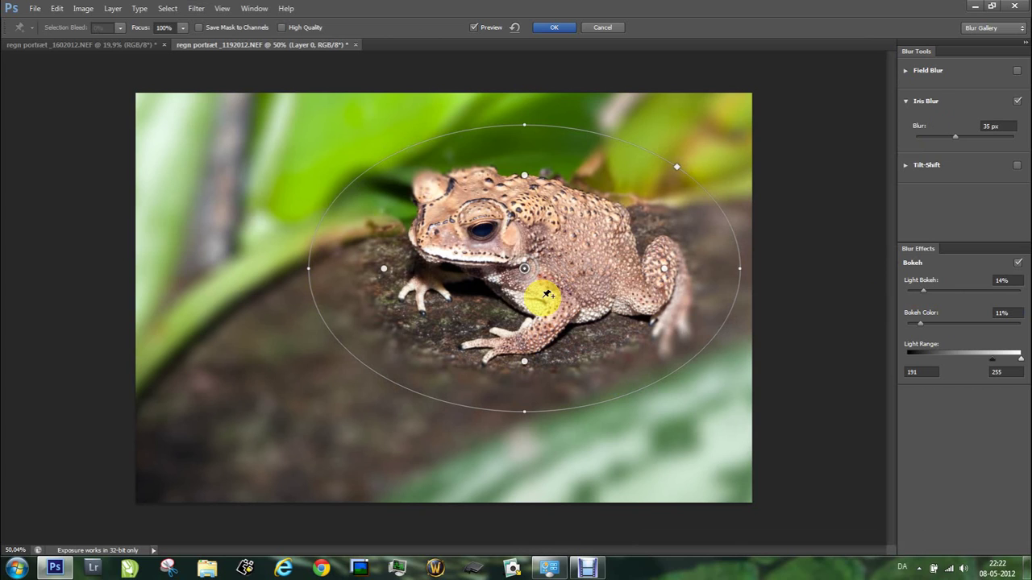
pyautogui.moveTo(524, 123); pyautogui.dragTo(524, 115)
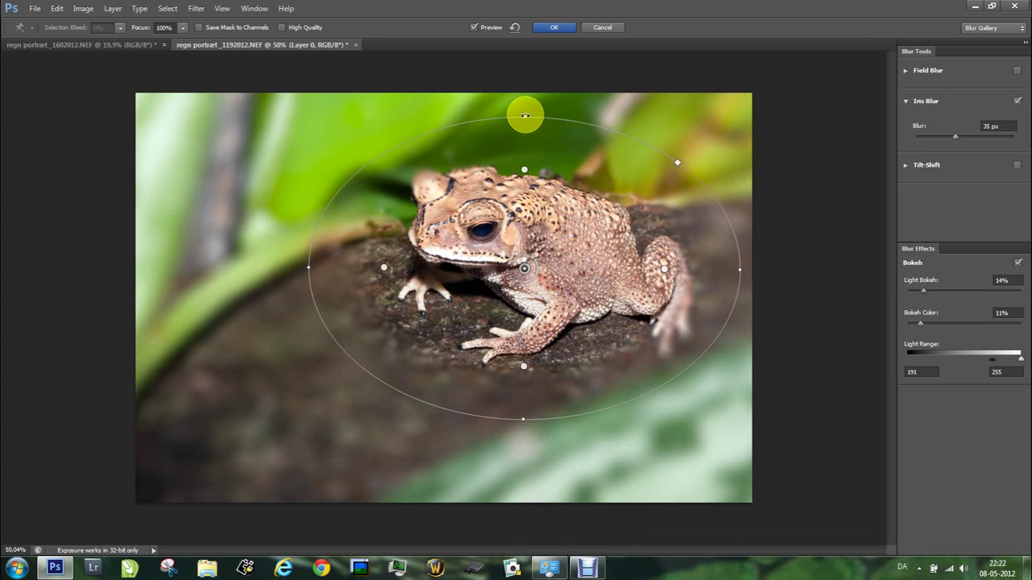
pyautogui.moveTo(524, 115); pyautogui.dragTo(524, 114)
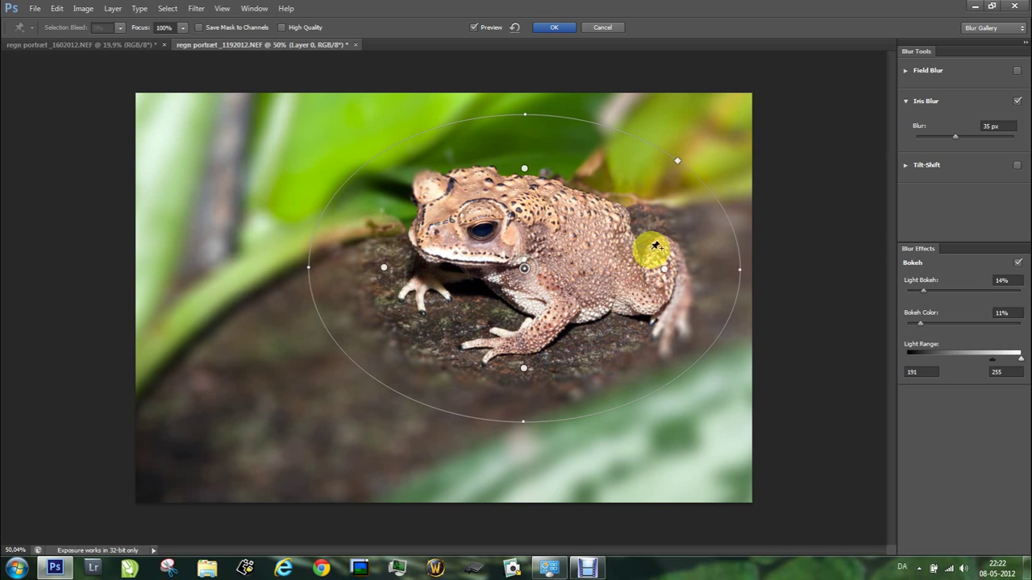
# Apply the Iris Blur to the toad photo and close that document without saving its changes
pyautogui.click(554, 29)
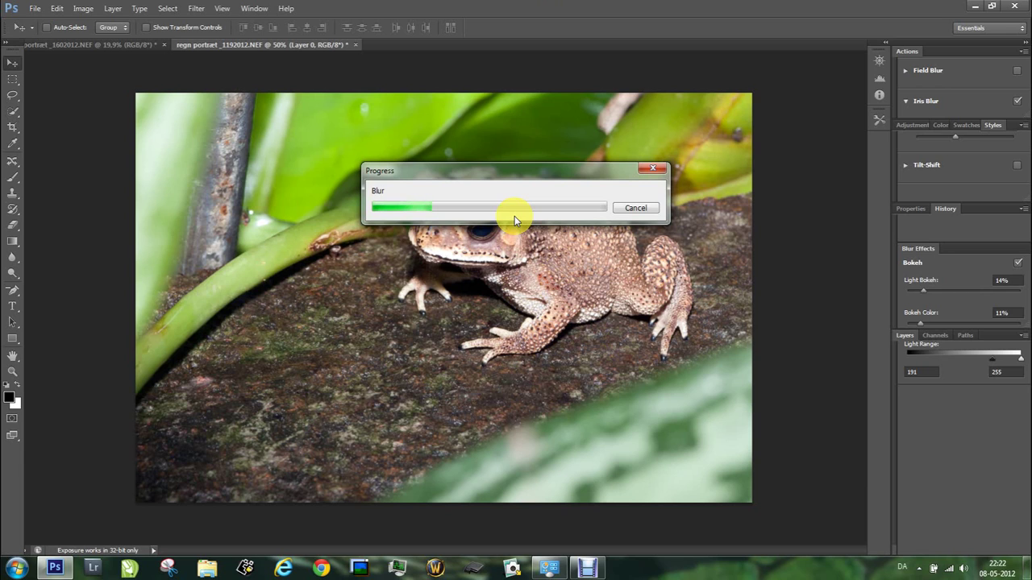
pyautogui.click(81, 42)
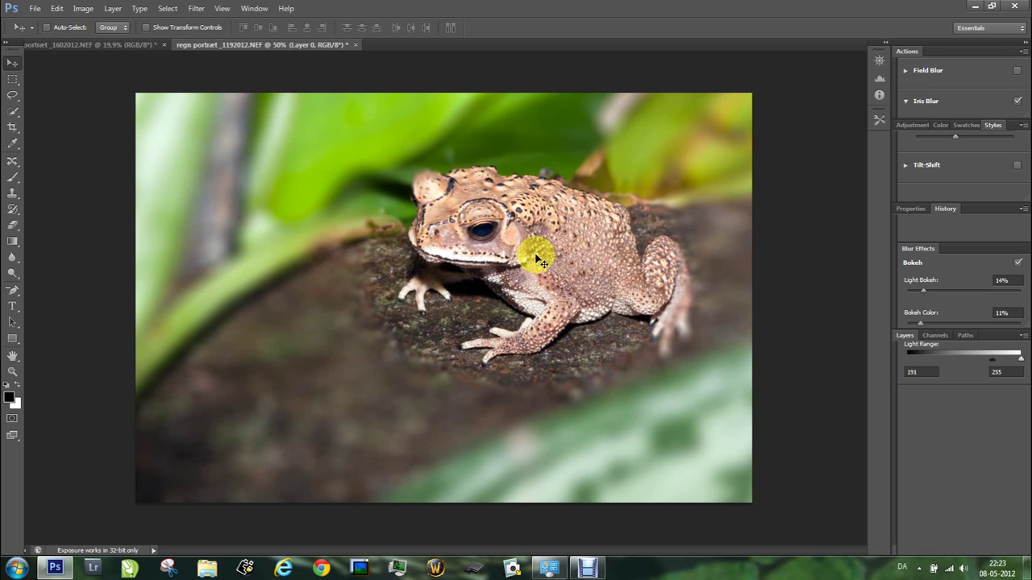
pyautogui.click(70, 46)
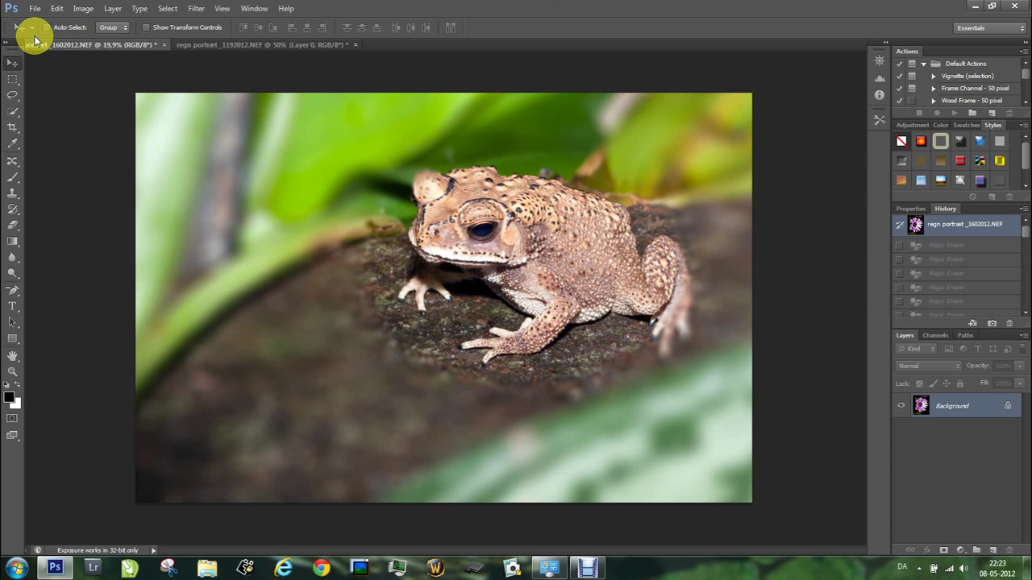
pyautogui.click(360, 47)
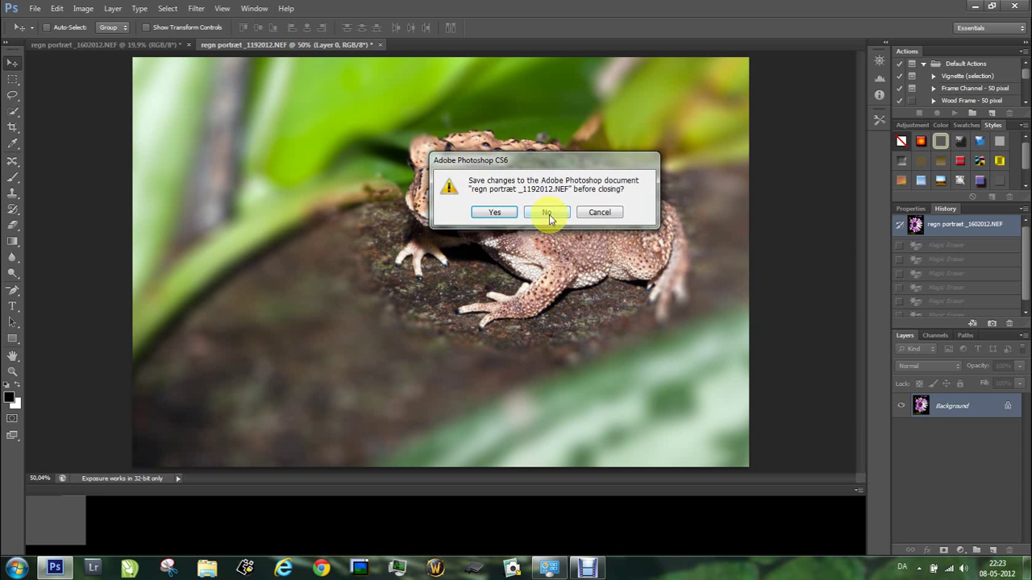
pyautogui.click(548, 216)
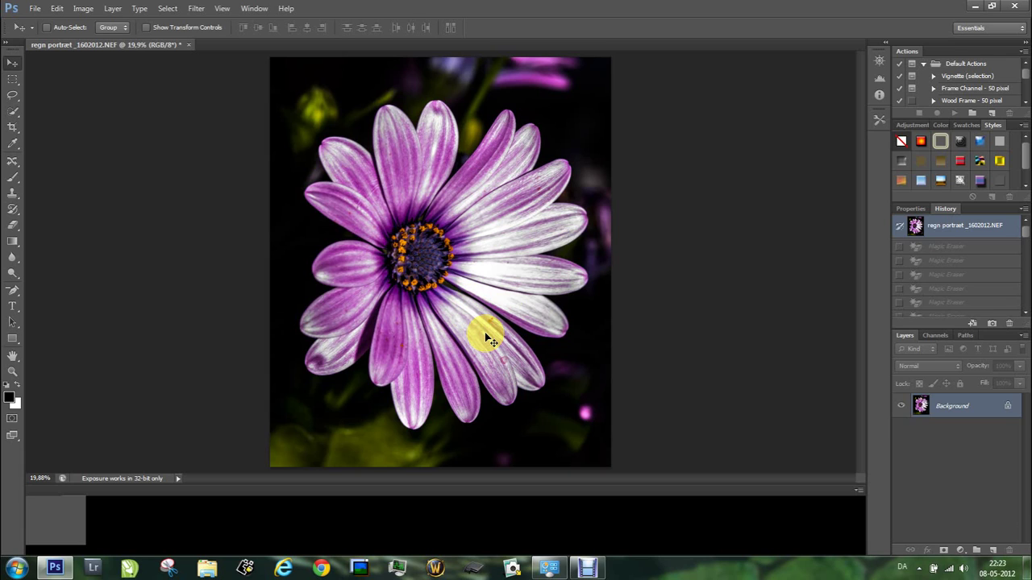
# Remove the orange spot from the flower's lower-right petal using the Patch tool in Content-Aware mode
pyautogui.scroll(3, 484, 332)
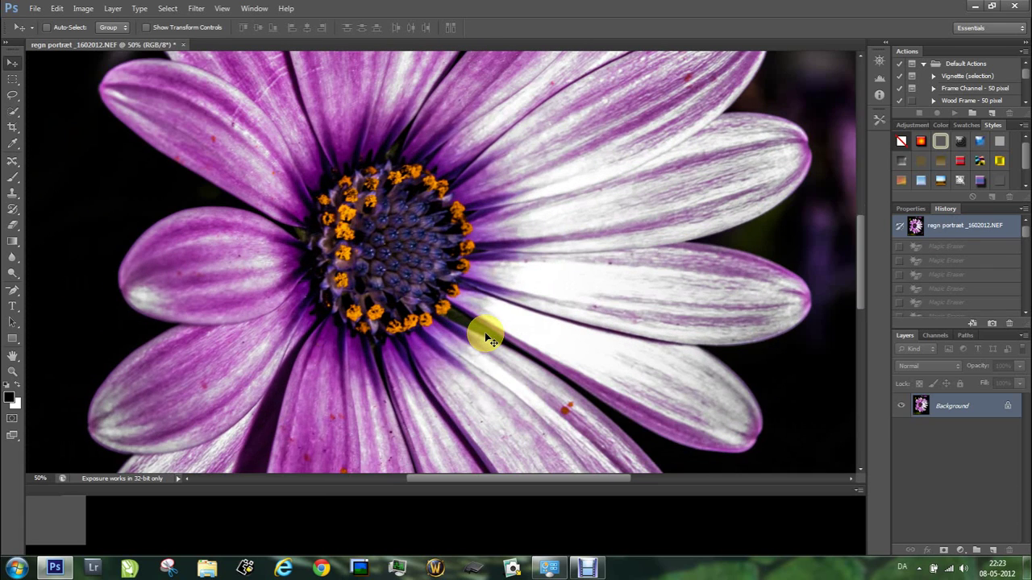
pyautogui.scroll(1, 485, 332)
pyautogui.moveTo(569, 376); pyautogui.dragTo(507, 269)
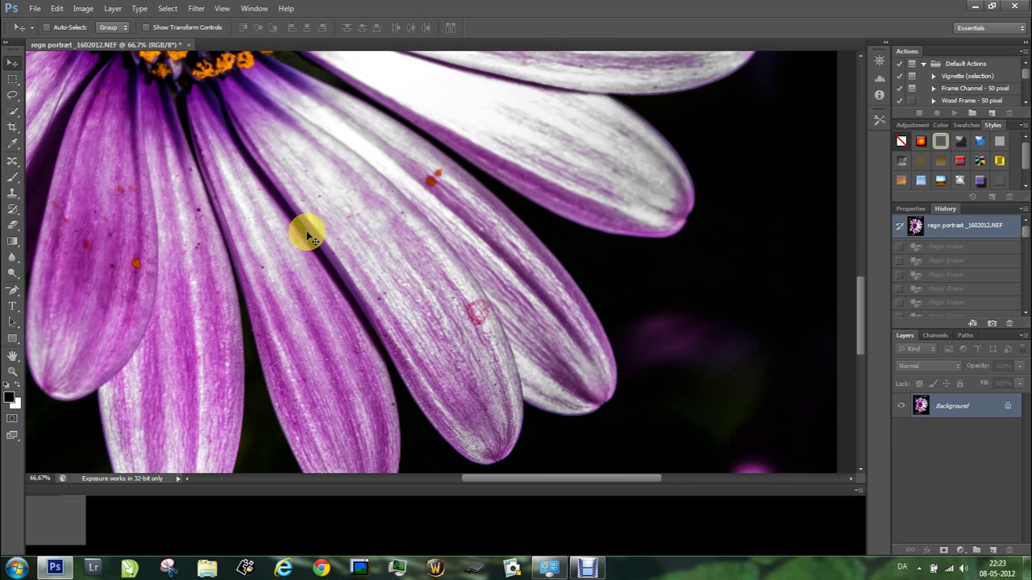
pyautogui.click(12, 162)
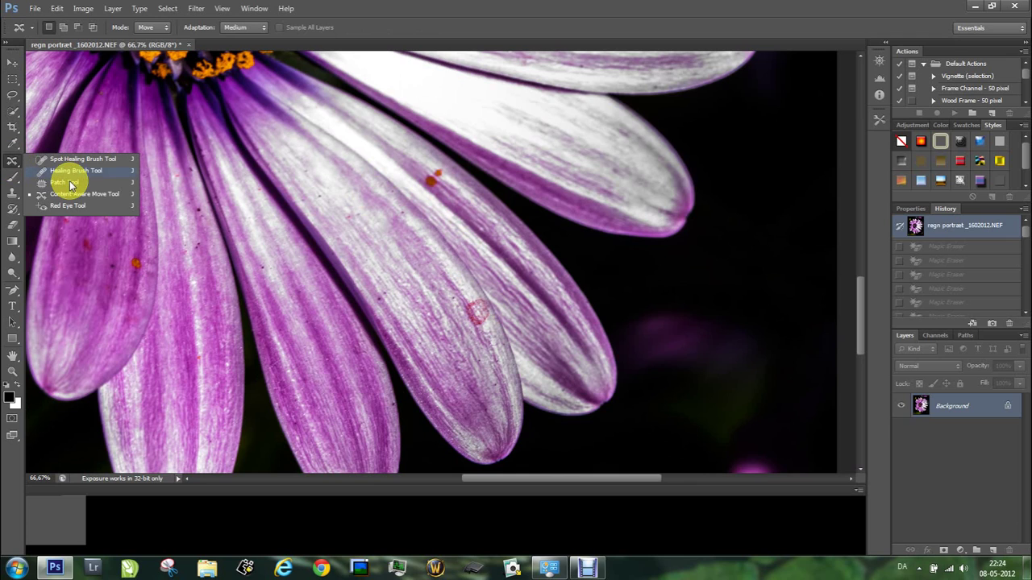
pyautogui.click(71, 184)
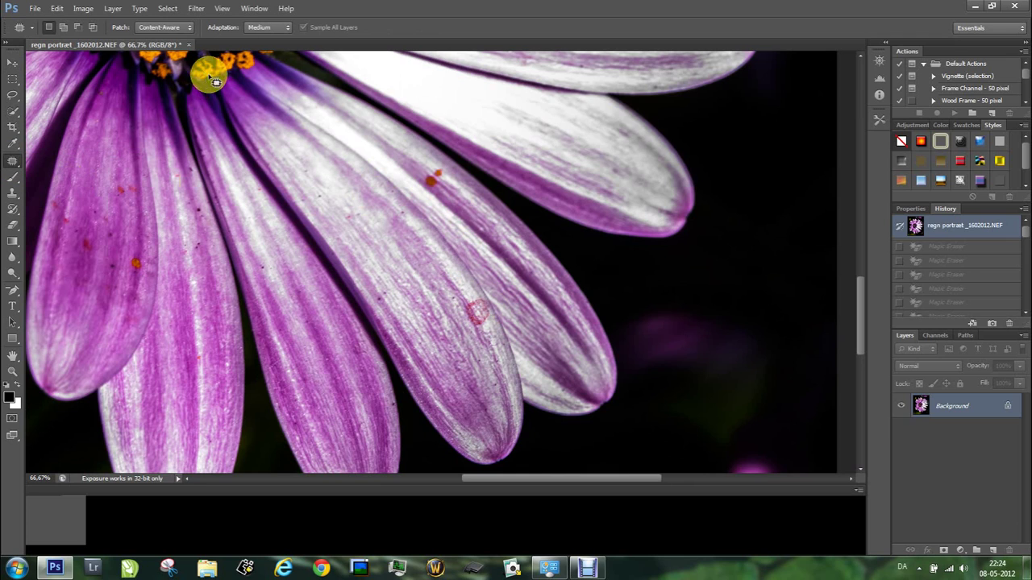
pyautogui.click(187, 30)
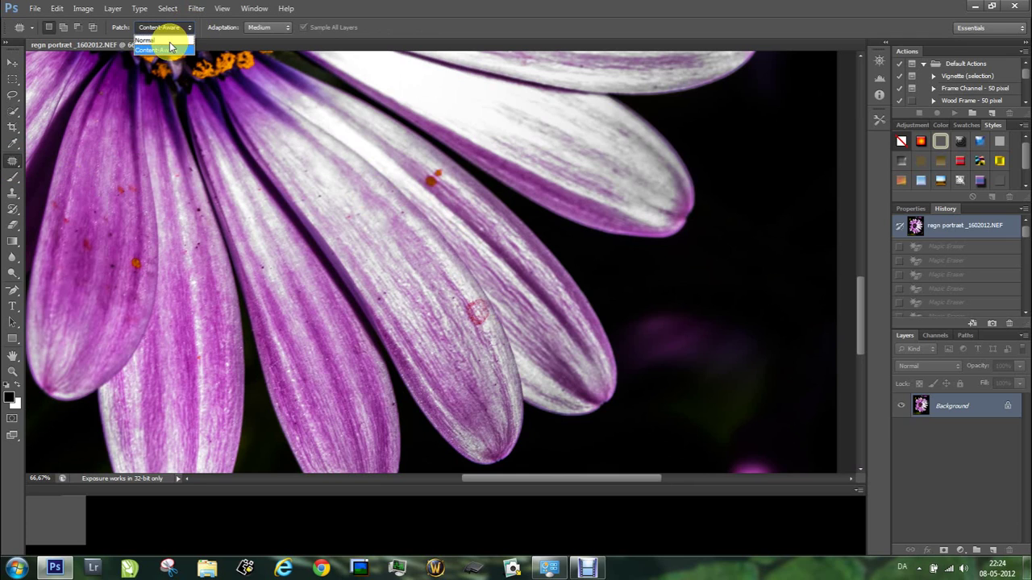
pyautogui.click(139, 40)
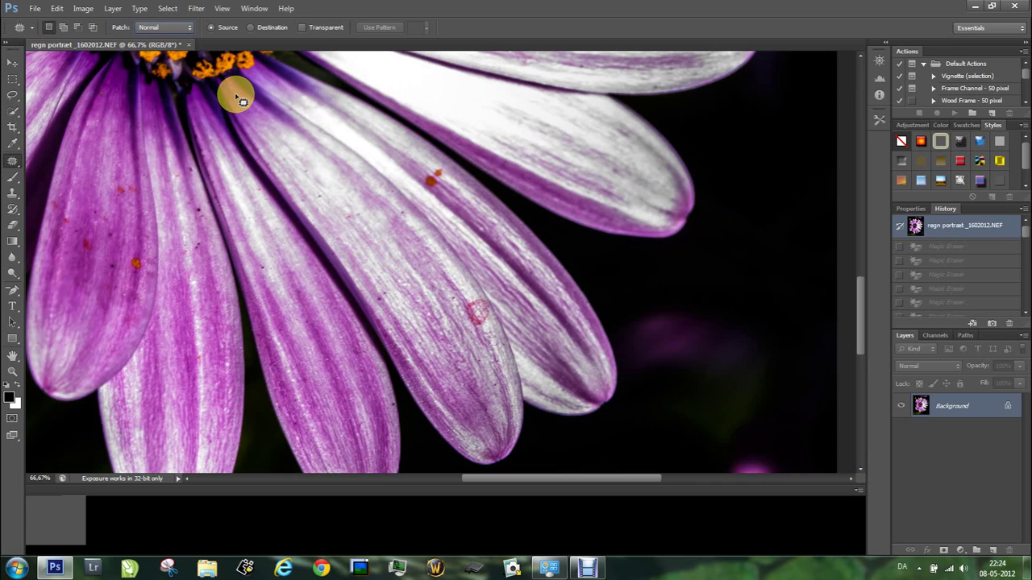
pyautogui.click(188, 27)
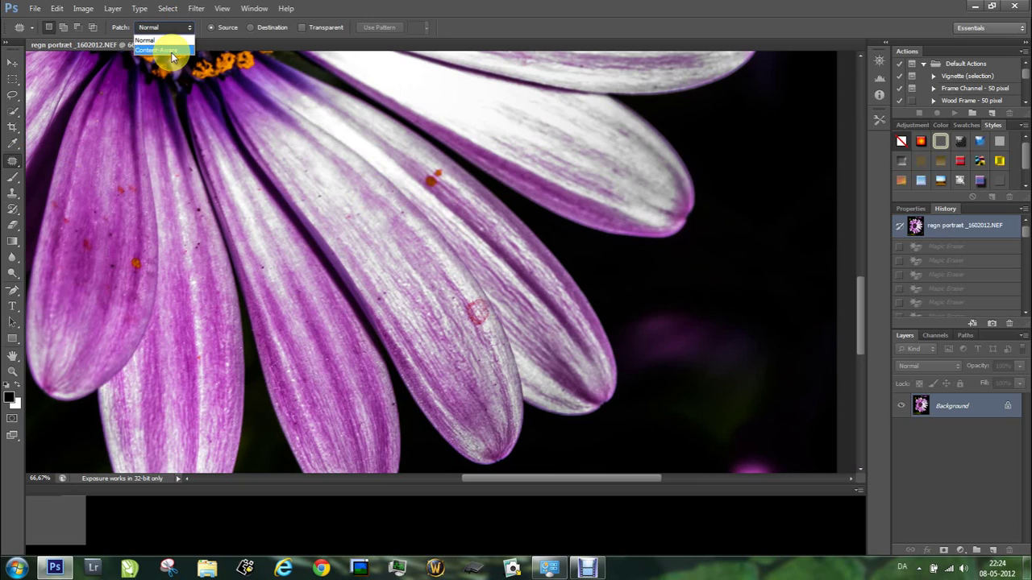
pyautogui.click(173, 50)
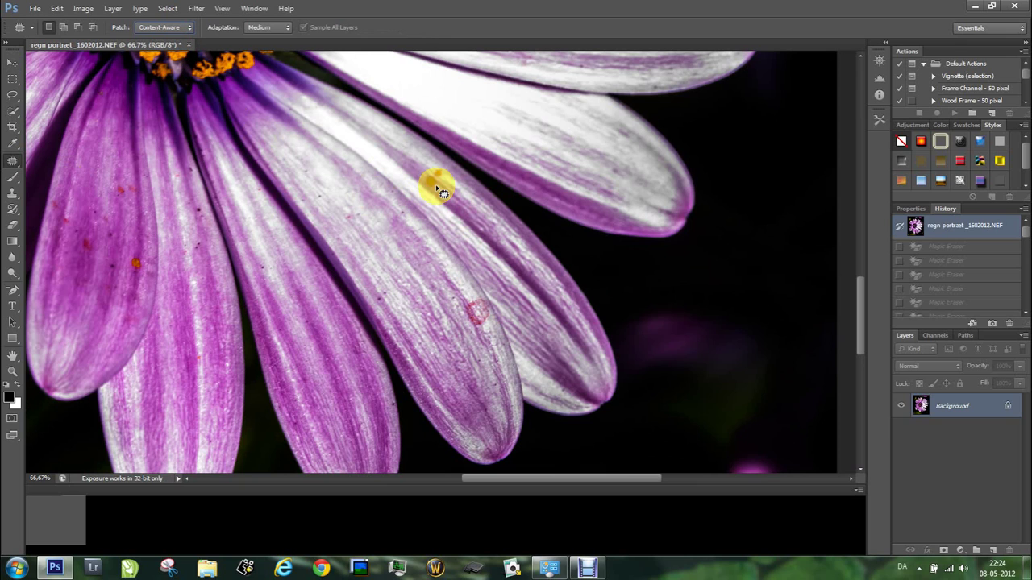
pyautogui.moveTo(450, 175); pyautogui.dragTo(427, 171)
pyautogui.click(457, 179)
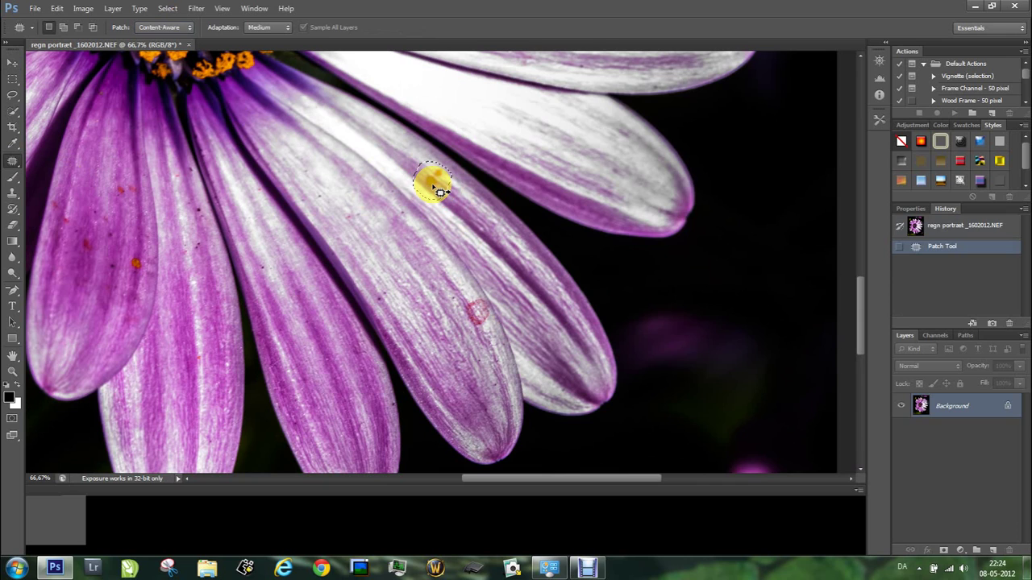
pyautogui.moveTo(440, 191); pyautogui.dragTo(457, 205)
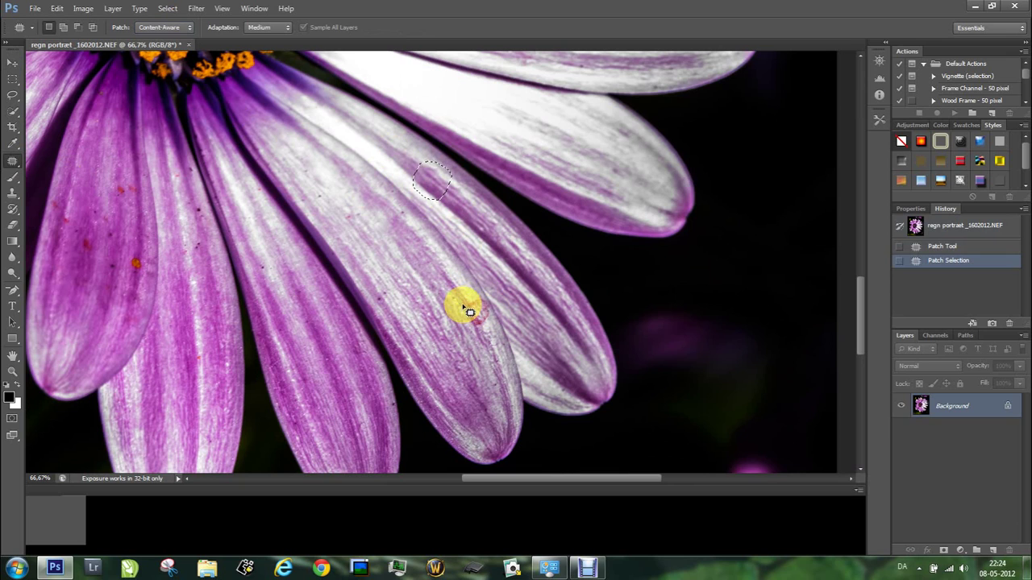
# Try to patch the reddish mark near the edge of the neighbouring petal, and undo that patch and clear its selection
pyautogui.moveTo(460, 301)
pyautogui.mouseDown()
pyautogui.moveTo(491, 297)
pyautogui.moveTo(501, 320)
pyautogui.moveTo(482, 339)
pyautogui.moveTo(466, 314)
pyautogui.mouseUp()
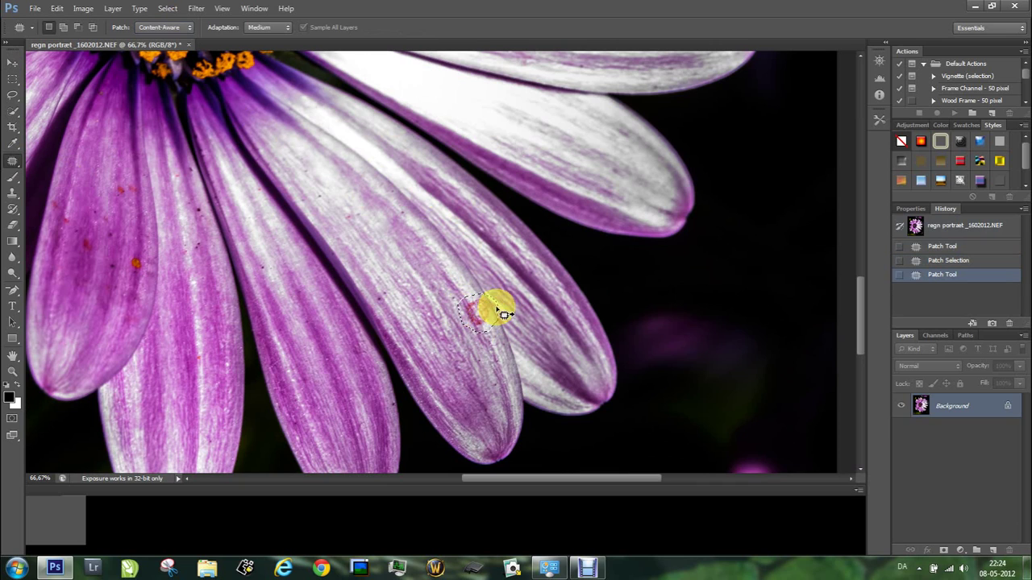
pyautogui.moveTo(484, 323)
pyautogui.mouseDown()
pyautogui.moveTo(490, 338)
pyautogui.moveTo(468, 292)
pyautogui.moveTo(483, 327)
pyautogui.moveTo(485, 318)
pyautogui.mouseUp()
pyautogui.rightClick(656, 297)
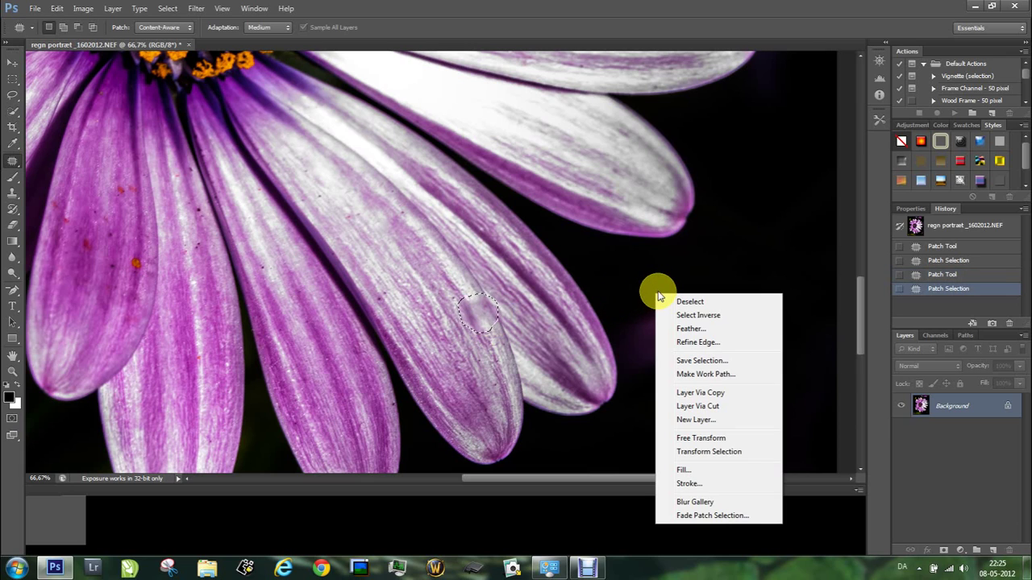
pyautogui.click(959, 276)
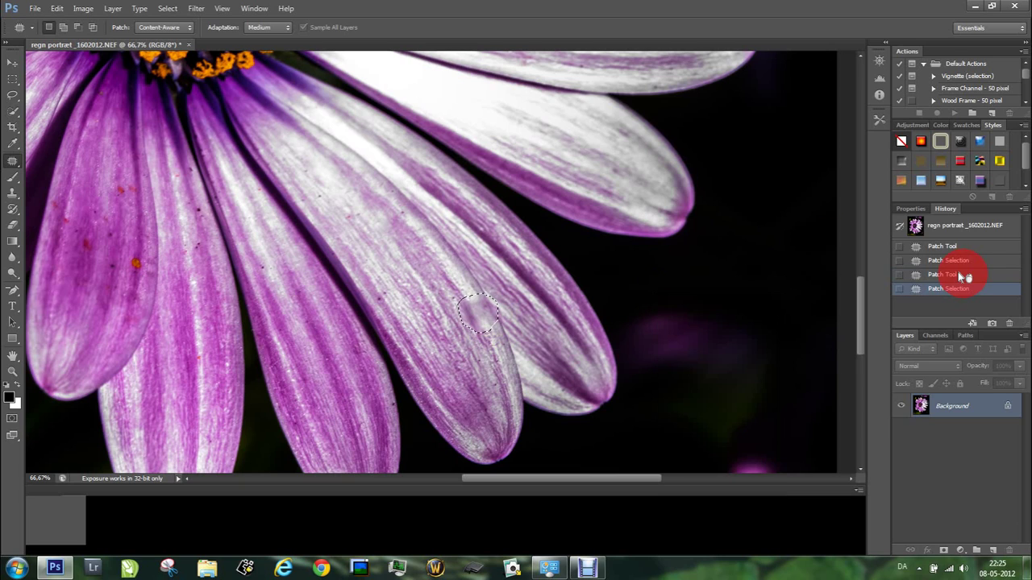
pyautogui.click(963, 276)
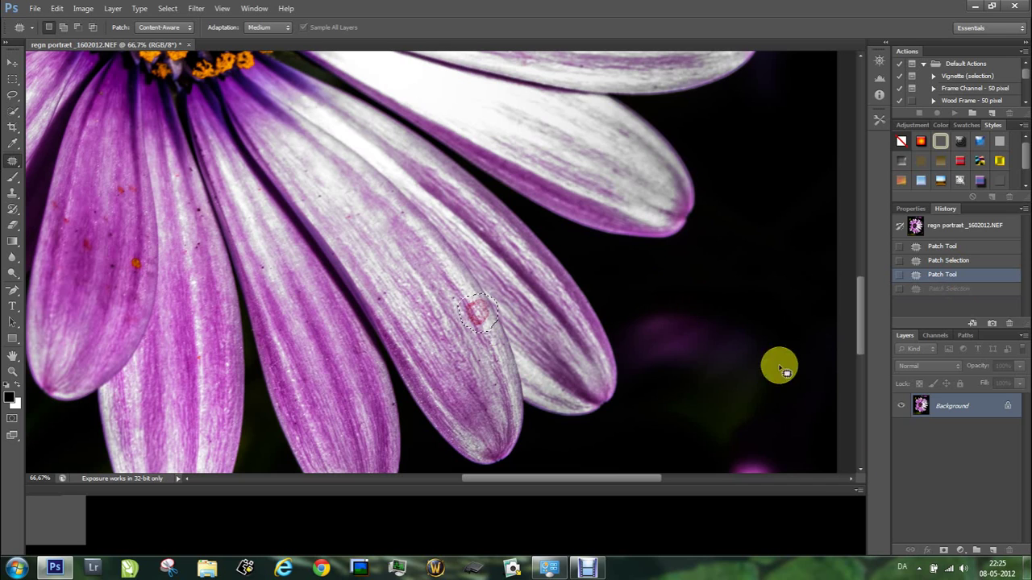
pyautogui.click(853, 468)
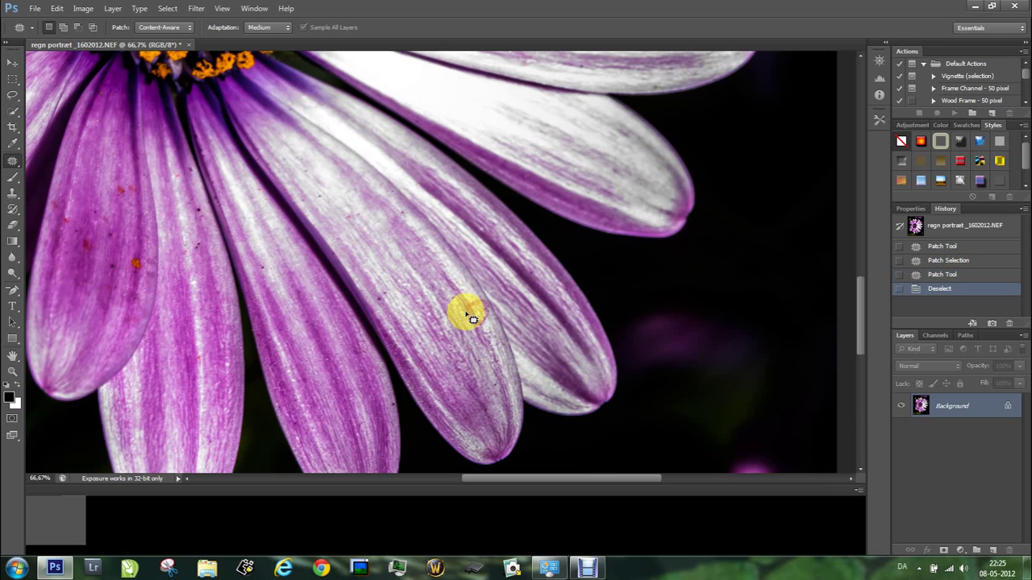
# Outline the reddish petal mark again, patch it with clean texture from farther down the same petal, and deselect the area
pyautogui.moveTo(464, 311)
pyautogui.mouseDown()
pyautogui.moveTo(460, 300)
pyautogui.moveTo(484, 302)
pyautogui.mouseUp()
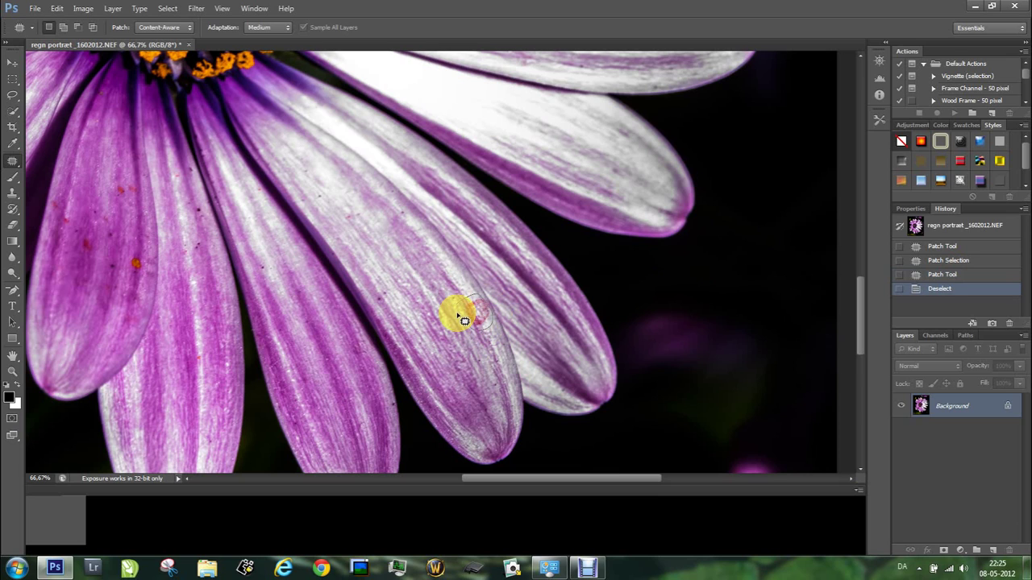
pyautogui.moveTo(465, 319); pyautogui.dragTo(494, 349)
pyautogui.click(478, 323)
pyautogui.click(494, 347)
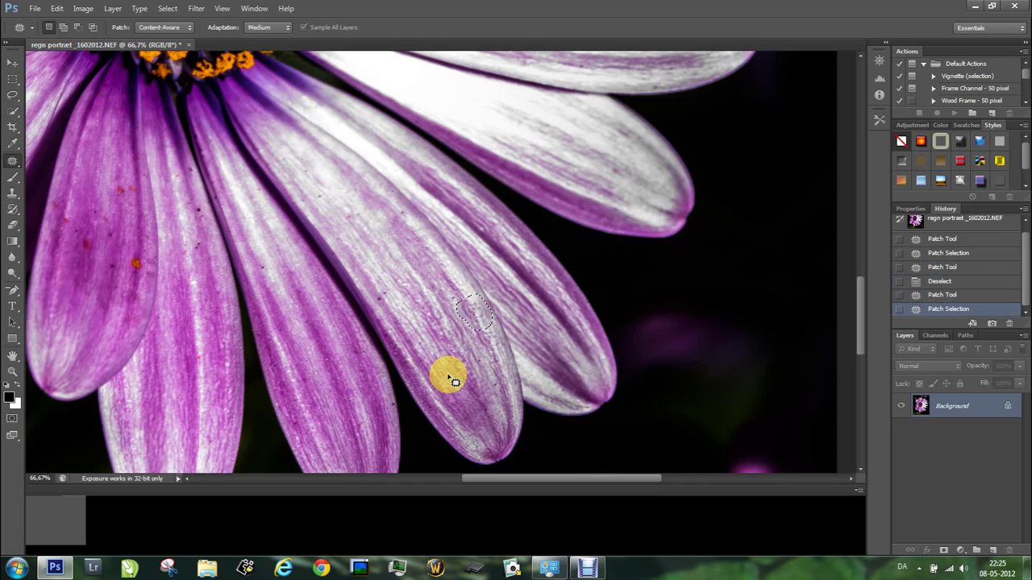
pyautogui.click(13, 68)
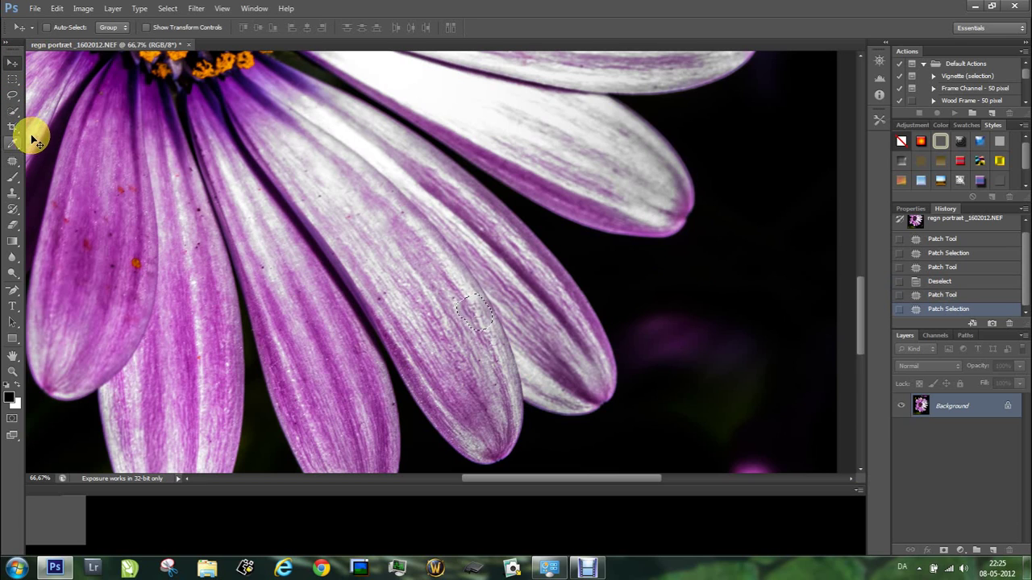
pyautogui.click(12, 95)
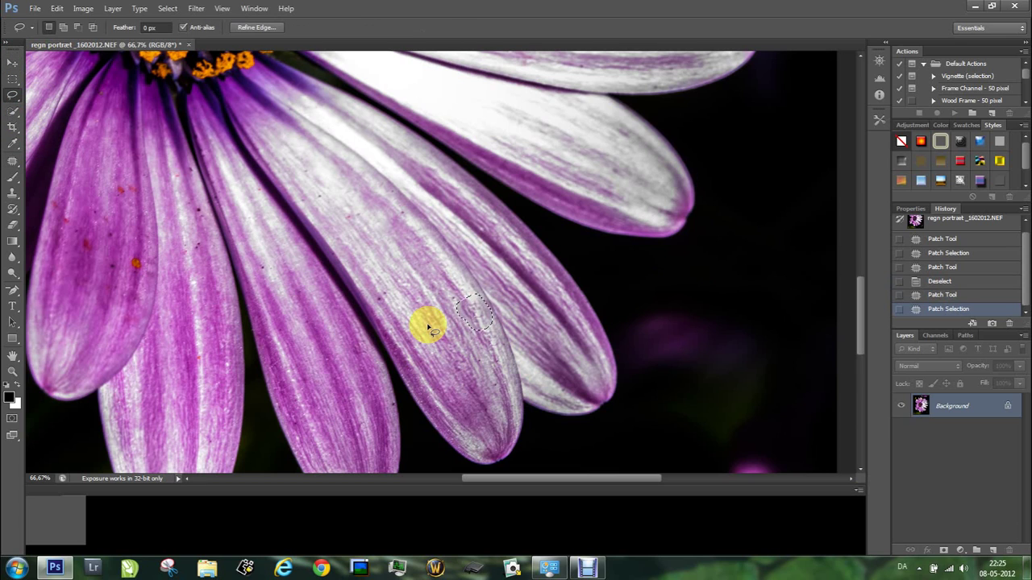
pyautogui.rightClick(482, 319)
pyautogui.click(501, 329)
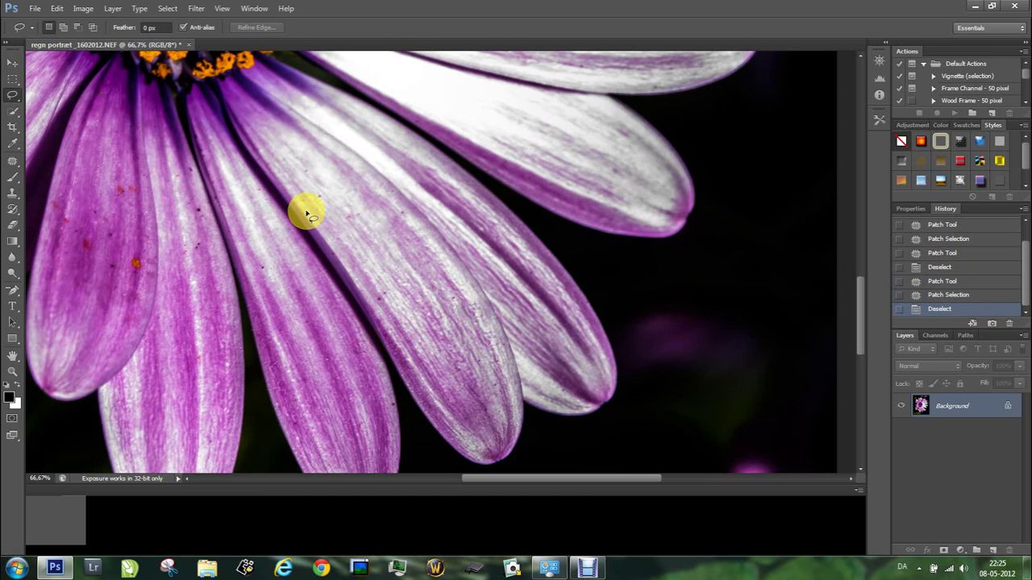
# Erase the black background around the flower to transparency using the Magic Eraser at tolerance 32
pyautogui.hotkey('ctrl', '0')
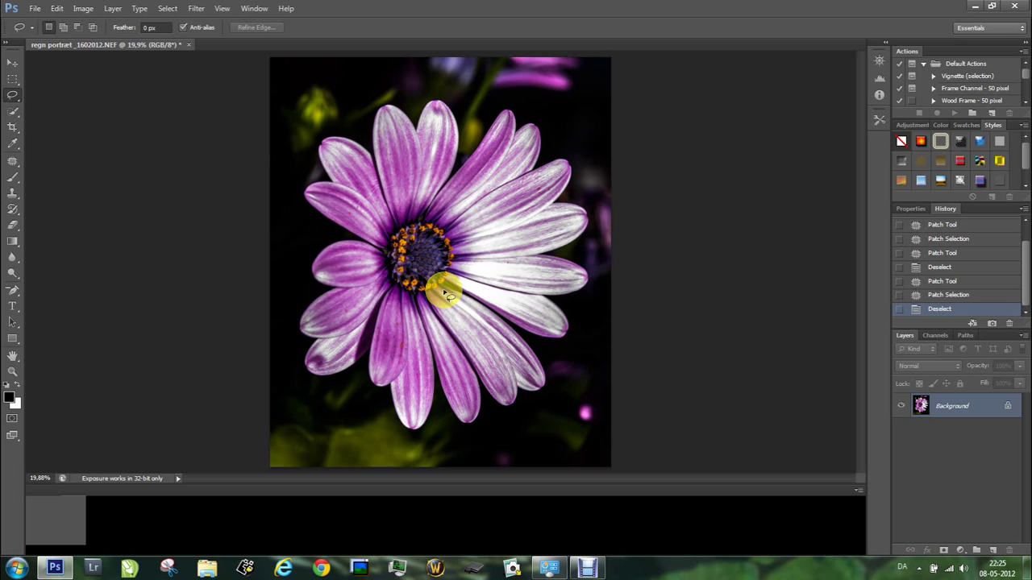
pyautogui.click(12, 225)
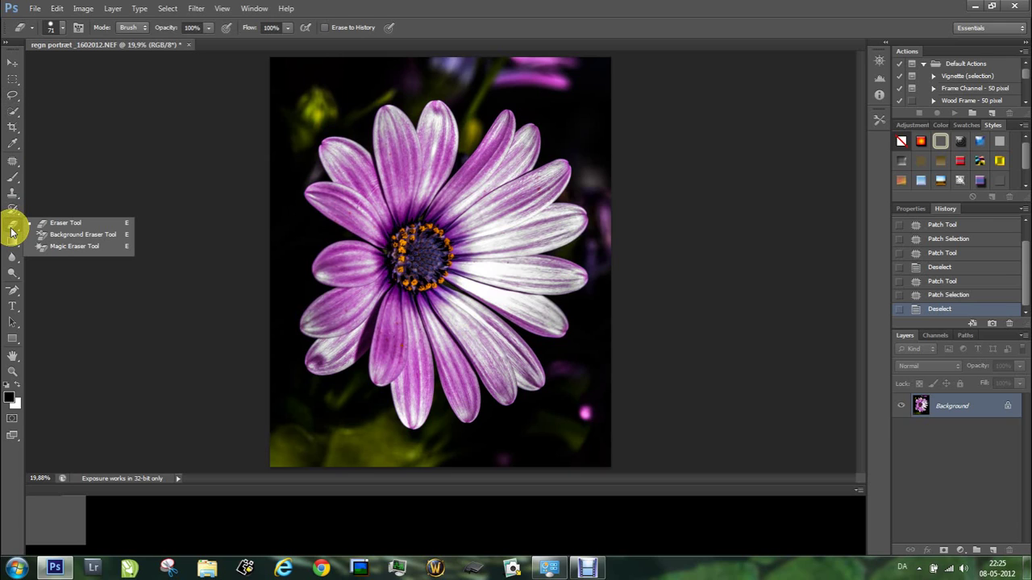
pyautogui.click(97, 249)
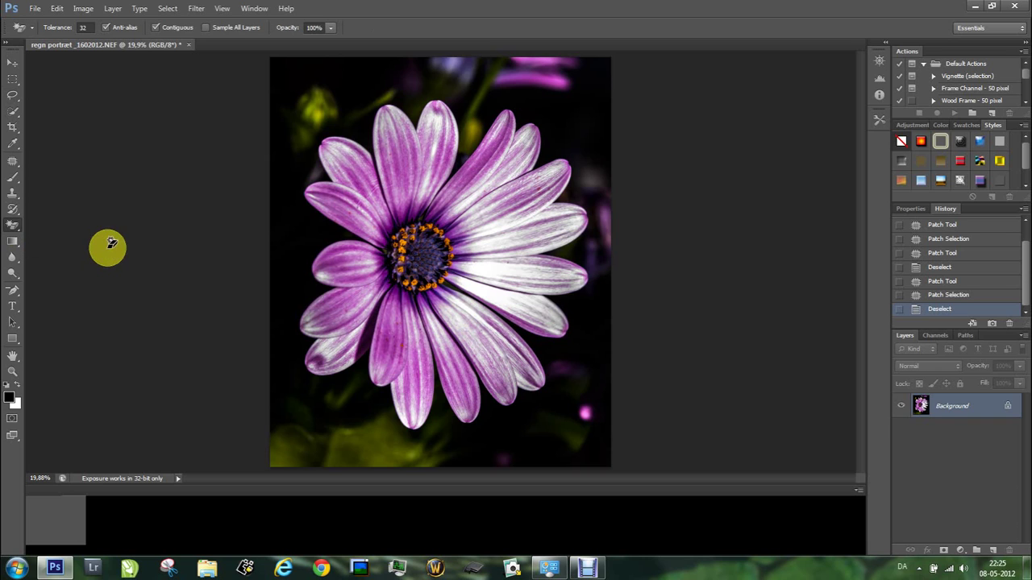
pyautogui.click(332, 104)
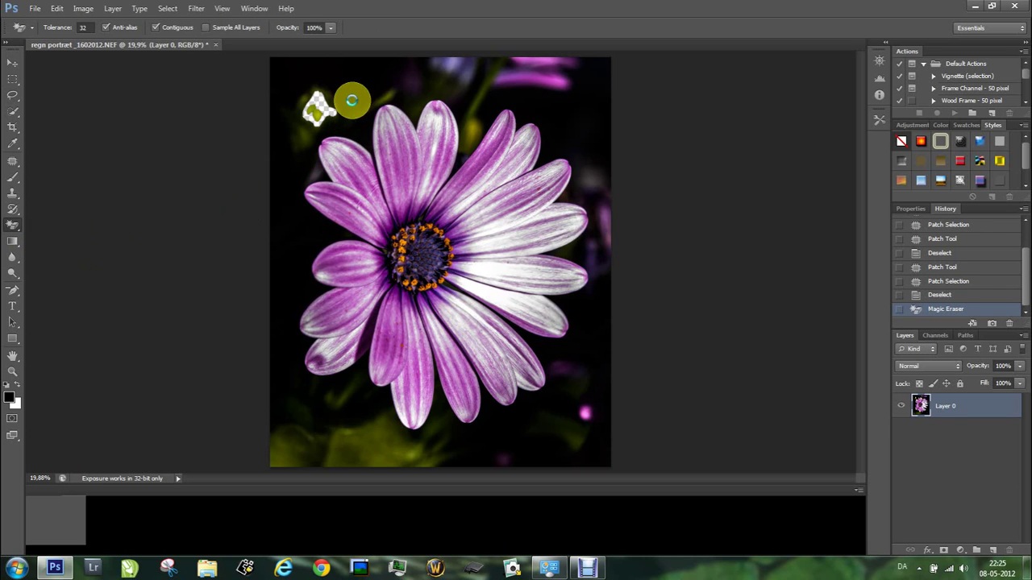
pyautogui.click(365, 90)
pyautogui.click(419, 79)
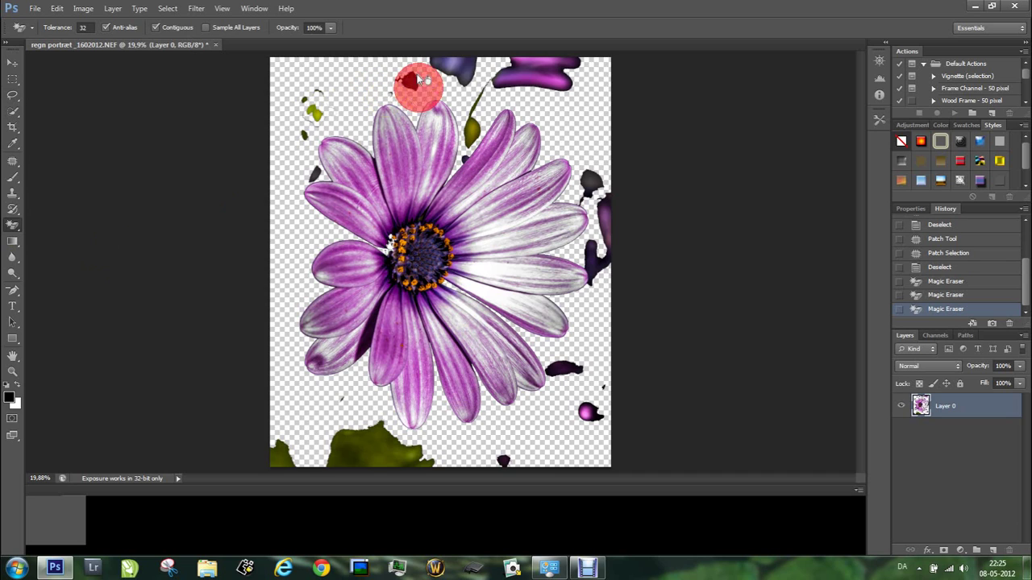
# Erase leftover dark, purple and green background patches above and to the right of the flower with the Magic Eraser
pyautogui.click(457, 61)
pyautogui.click(502, 71)
pyautogui.click(475, 129)
pyautogui.click(470, 153)
pyautogui.click(586, 174)
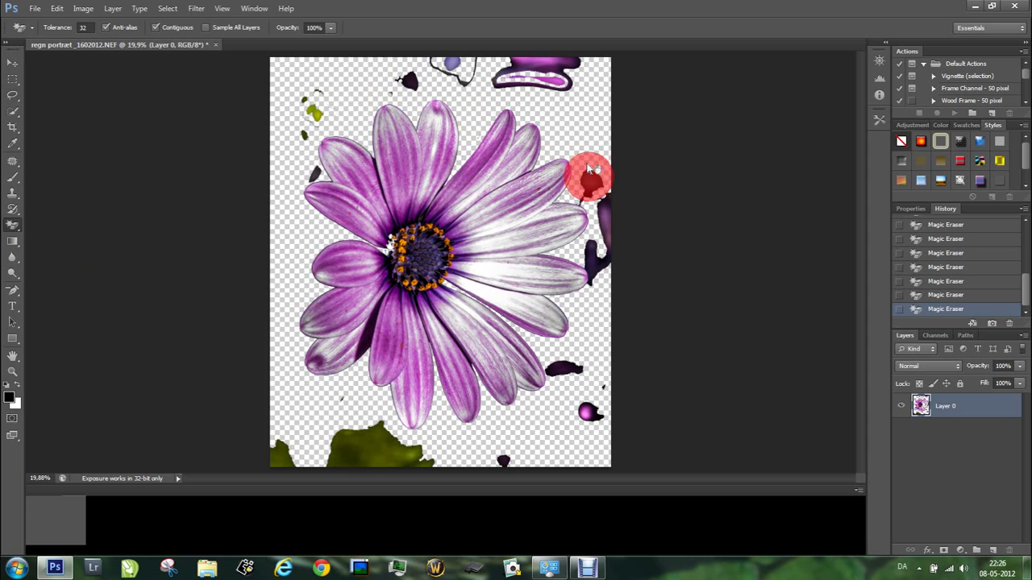
pyautogui.click(587, 196)
pyautogui.click(606, 204)
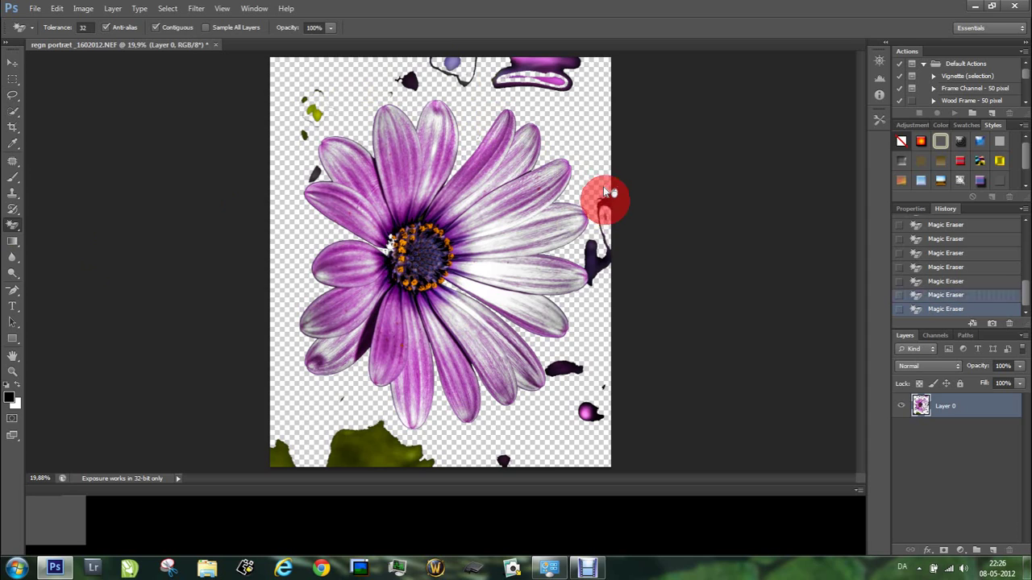
pyautogui.click(594, 242)
pyautogui.click(593, 253)
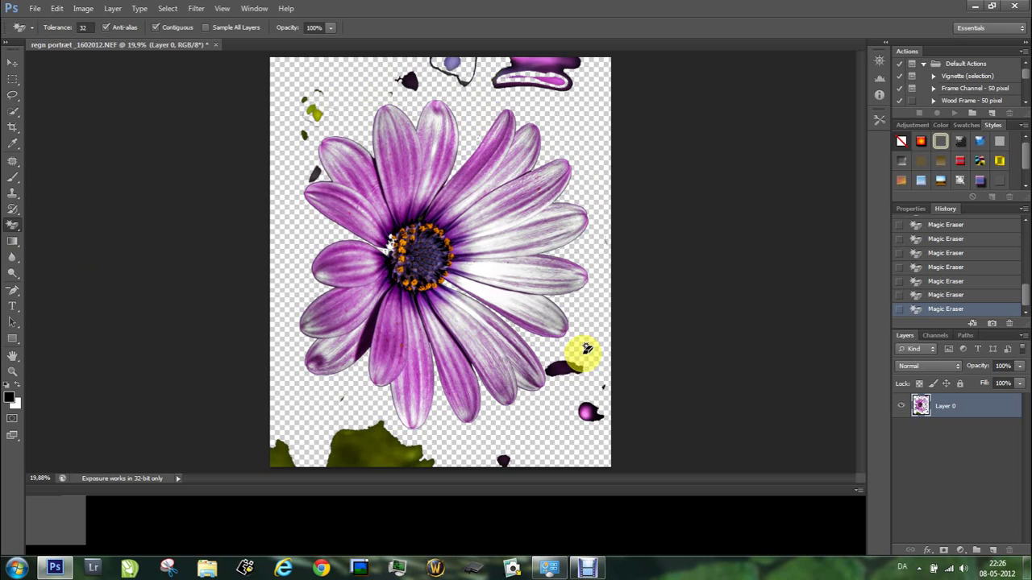
pyautogui.click(556, 367)
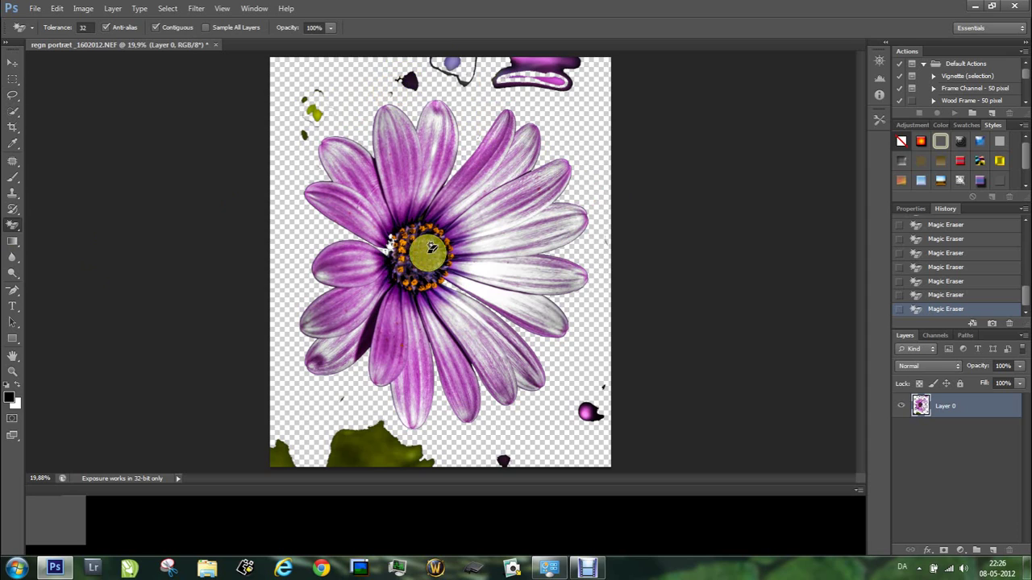
# Erase the green background patches beneath the flower with the regular Eraser using a 71 px brush
pyautogui.click(15, 222)
pyautogui.click(49, 219)
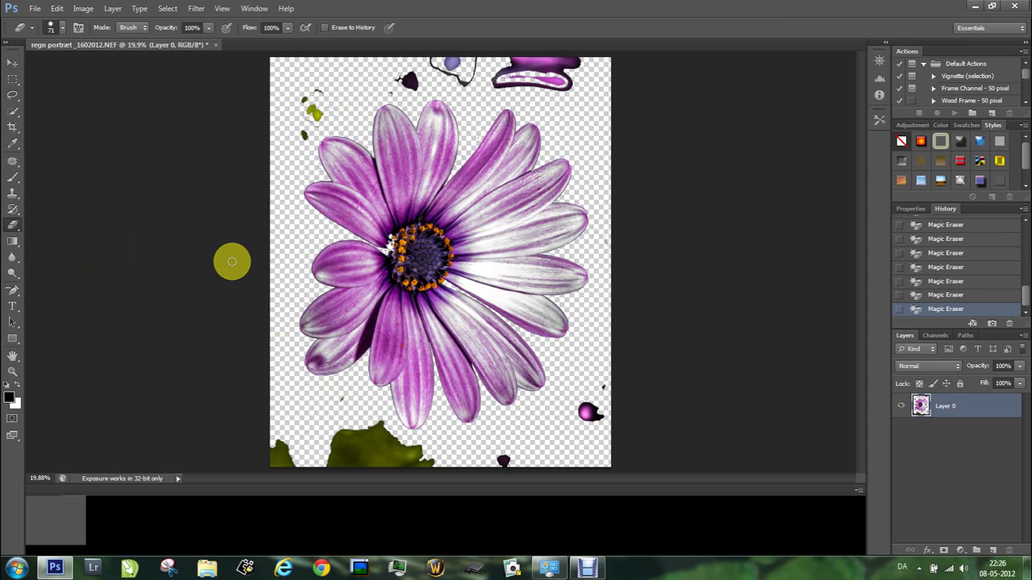
pyautogui.moveTo(278, 435); pyautogui.dragTo(276, 452)
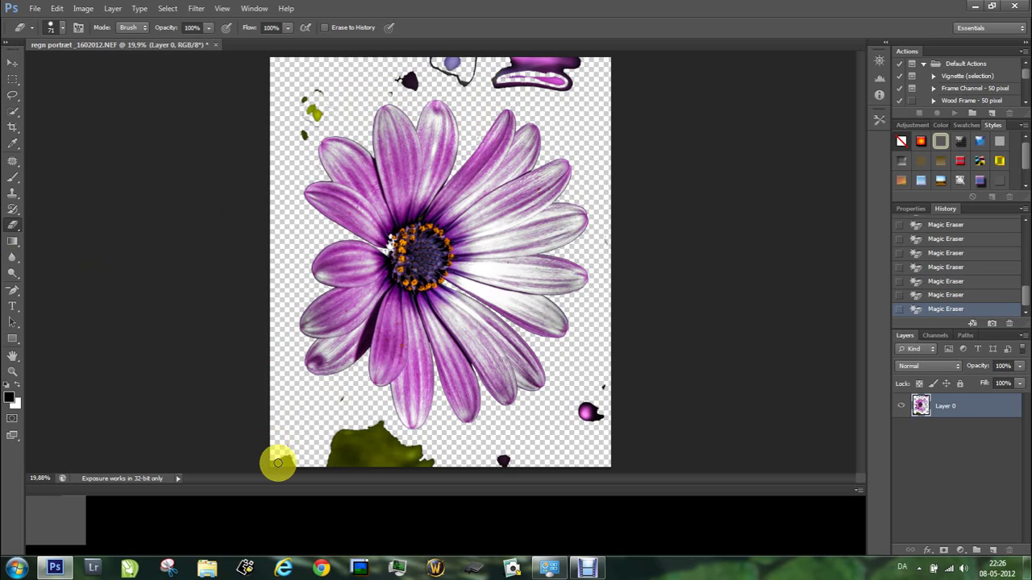
pyautogui.moveTo(295, 440)
pyautogui.mouseDown()
pyautogui.moveTo(369, 466)
pyautogui.moveTo(443, 456)
pyautogui.moveTo(408, 466)
pyautogui.moveTo(425, 470)
pyautogui.moveTo(393, 457)
pyautogui.moveTo(413, 451)
pyautogui.moveTo(403, 451)
pyautogui.moveTo(382, 465)
pyautogui.moveTo(398, 461)
pyautogui.moveTo(379, 450)
pyautogui.moveTo(394, 432)
pyautogui.moveTo(381, 432)
pyautogui.moveTo(380, 418)
pyautogui.moveTo(351, 435)
pyautogui.mouseUp()
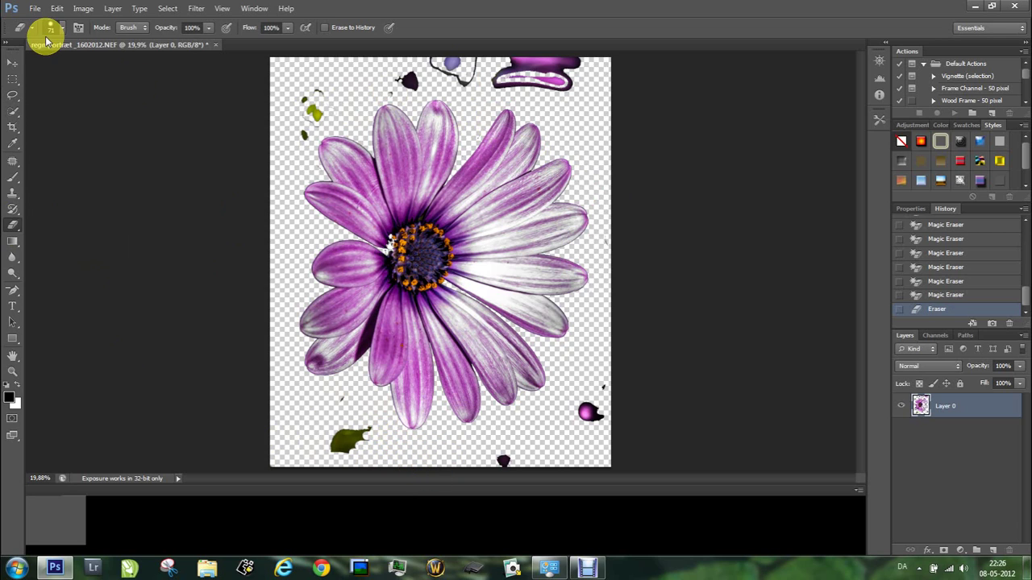
# Enlarge the eraser brush to 97 px and erase the remaining patches and specks below and to the right of the flower
pyautogui.click(53, 31)
pyautogui.moveTo(60, 66); pyautogui.dragTo(76, 68)
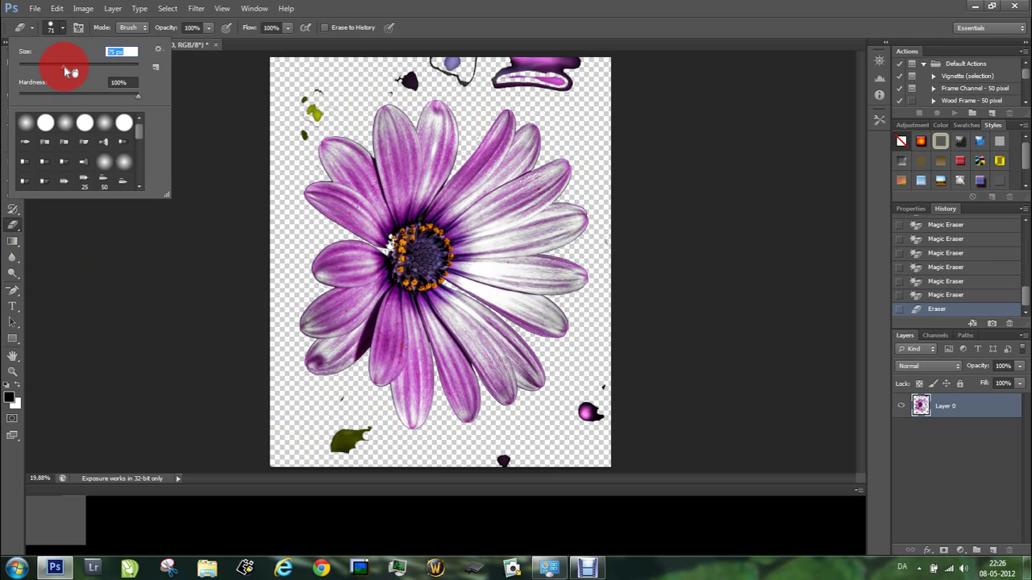
pyautogui.click(339, 396)
pyautogui.moveTo(338, 396)
pyautogui.mouseDown()
pyautogui.moveTo(337, 449)
pyautogui.moveTo(370, 423)
pyautogui.moveTo(343, 428)
pyautogui.moveTo(368, 437)
pyautogui.moveTo(340, 453)
pyautogui.moveTo(495, 458)
pyautogui.moveTo(489, 474)
pyautogui.moveTo(582, 418)
pyautogui.moveTo(589, 397)
pyautogui.moveTo(572, 414)
pyautogui.moveTo(602, 393)
pyautogui.moveTo(597, 425)
pyautogui.moveTo(608, 286)
pyautogui.mouseUp()
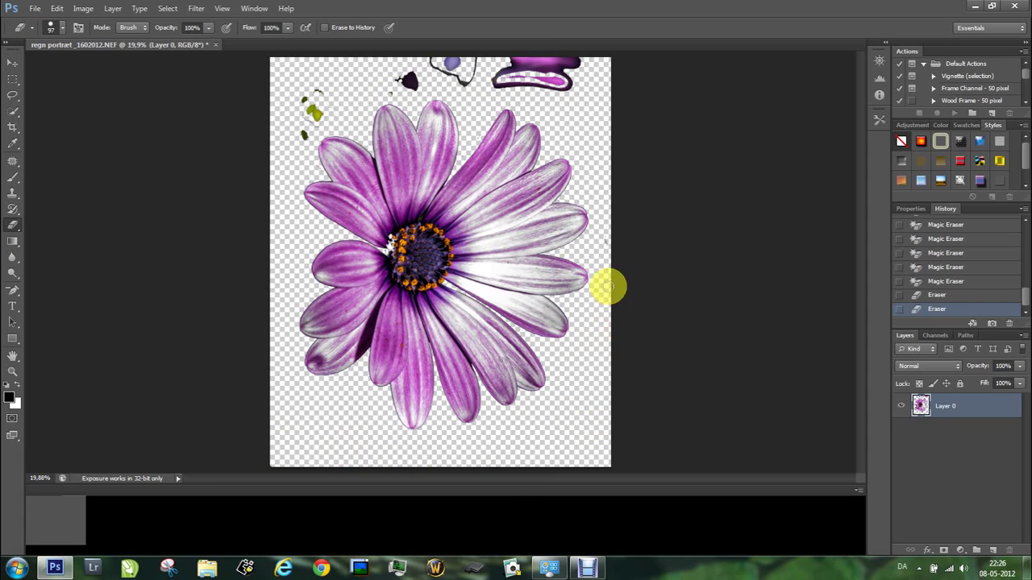
# Erase the leftover purple, dark and green patches above the flower and near its upper-left petals
pyautogui.click(570, 94)
pyautogui.moveTo(570, 94)
pyautogui.mouseDown()
pyautogui.moveTo(496, 84)
pyautogui.moveTo(587, 126)
pyautogui.moveTo(494, 77)
pyautogui.moveTo(527, 70)
pyautogui.moveTo(563, 86)
pyautogui.moveTo(590, 71)
pyautogui.moveTo(573, 57)
pyautogui.moveTo(490, 61)
pyautogui.moveTo(470, 74)
pyautogui.moveTo(476, 59)
pyautogui.moveTo(447, 66)
pyautogui.moveTo(455, 78)
pyautogui.moveTo(474, 66)
pyautogui.moveTo(441, 62)
pyautogui.moveTo(490, 58)
pyautogui.moveTo(459, 54)
pyautogui.moveTo(411, 75)
pyautogui.moveTo(421, 81)
pyautogui.moveTo(402, 94)
pyautogui.moveTo(319, 98)
pyautogui.moveTo(305, 117)
pyautogui.moveTo(336, 93)
pyautogui.moveTo(311, 144)
pyautogui.moveTo(298, 135)
pyautogui.moveTo(314, 110)
pyautogui.moveTo(303, 94)
pyautogui.moveTo(338, 66)
pyautogui.moveTo(416, 76)
pyautogui.mouseUp()
pyautogui.click(472, 120)
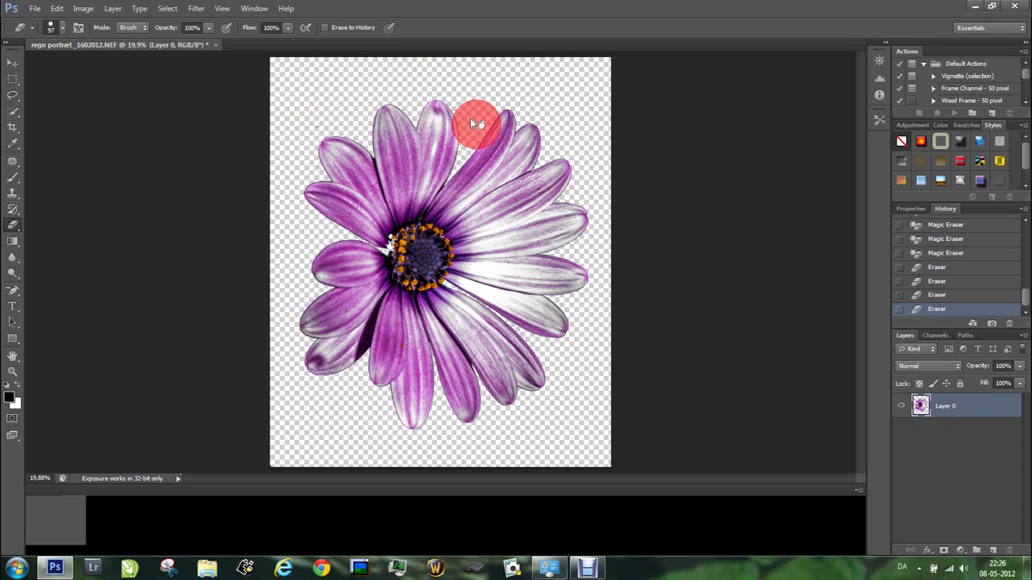
pyautogui.click(301, 126)
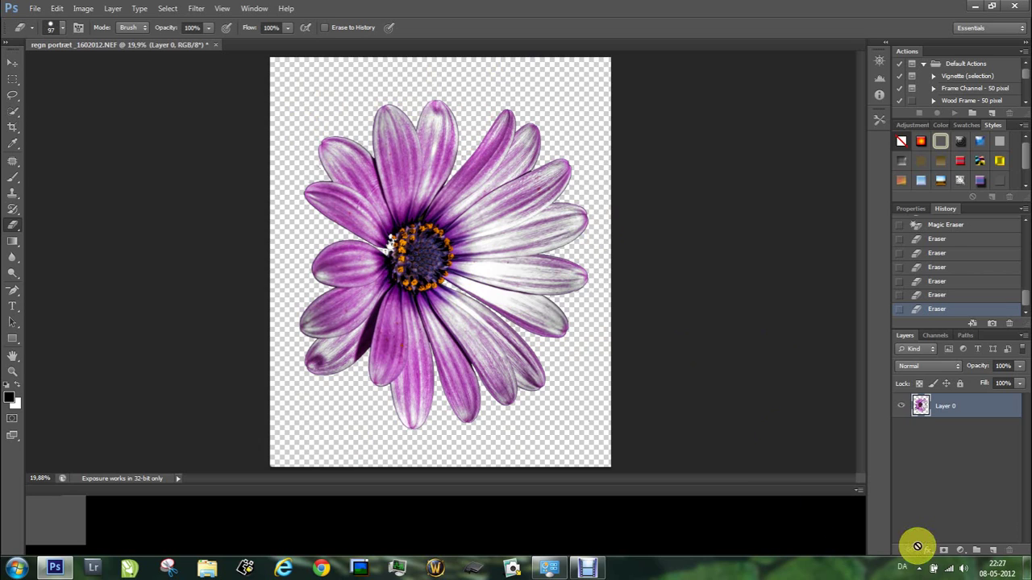
# Add a new empty layer and place it beneath the flower layer
pyautogui.click(992, 552)
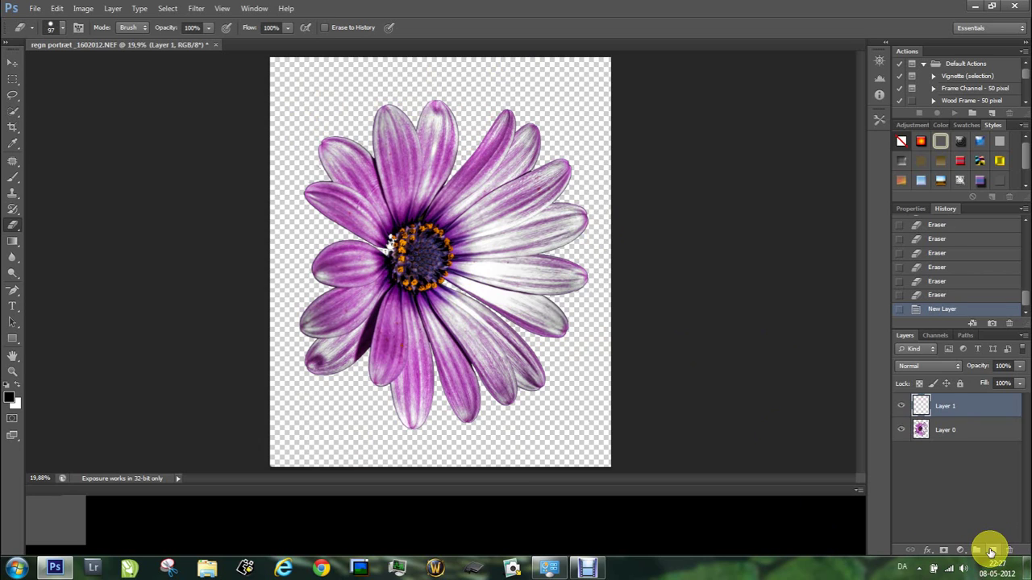
pyautogui.moveTo(943, 419); pyautogui.dragTo(968, 446)
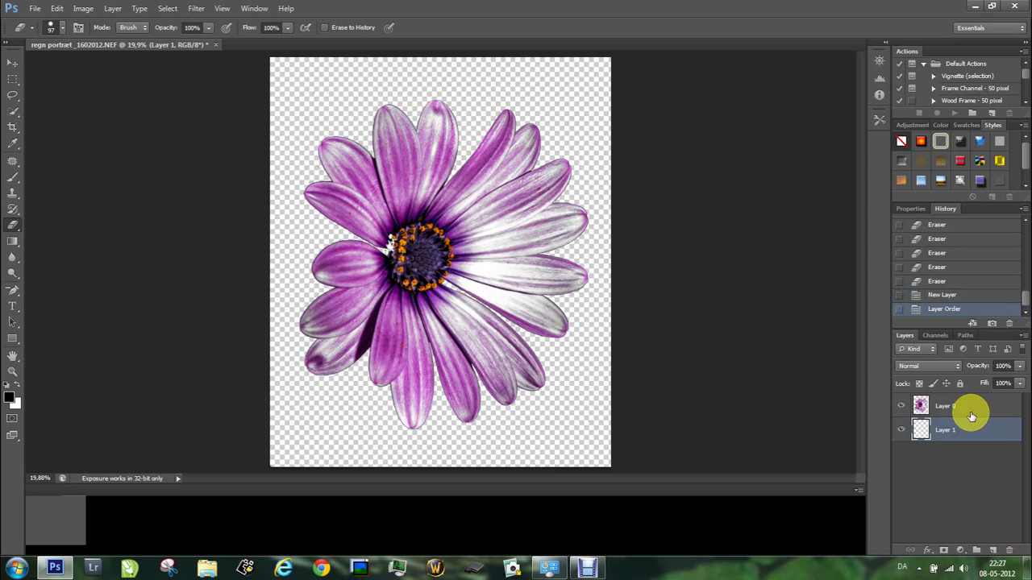
pyautogui.moveTo(960, 411); pyautogui.dragTo(965, 456)
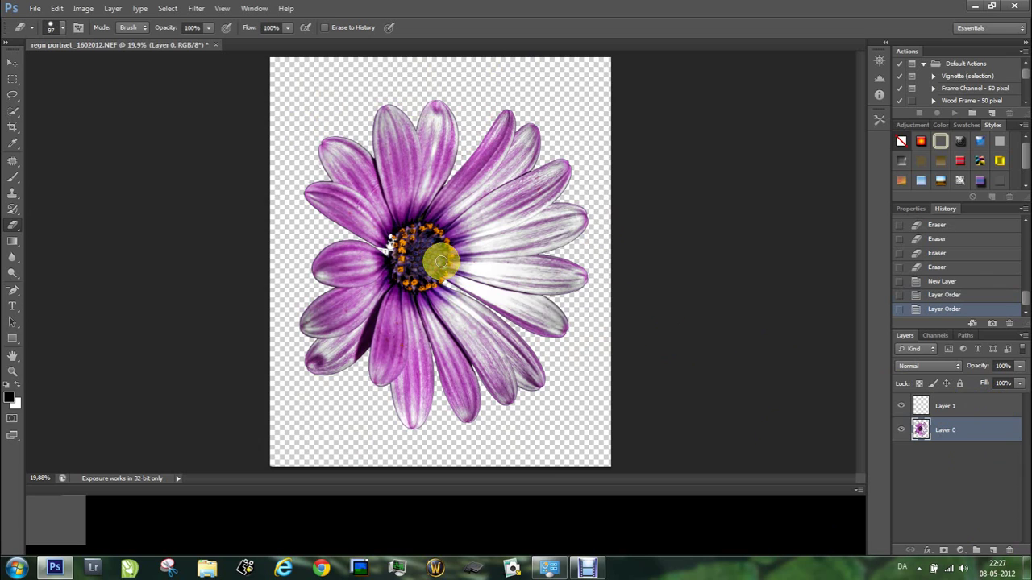
pyautogui.moveTo(929, 410); pyautogui.dragTo(937, 458)
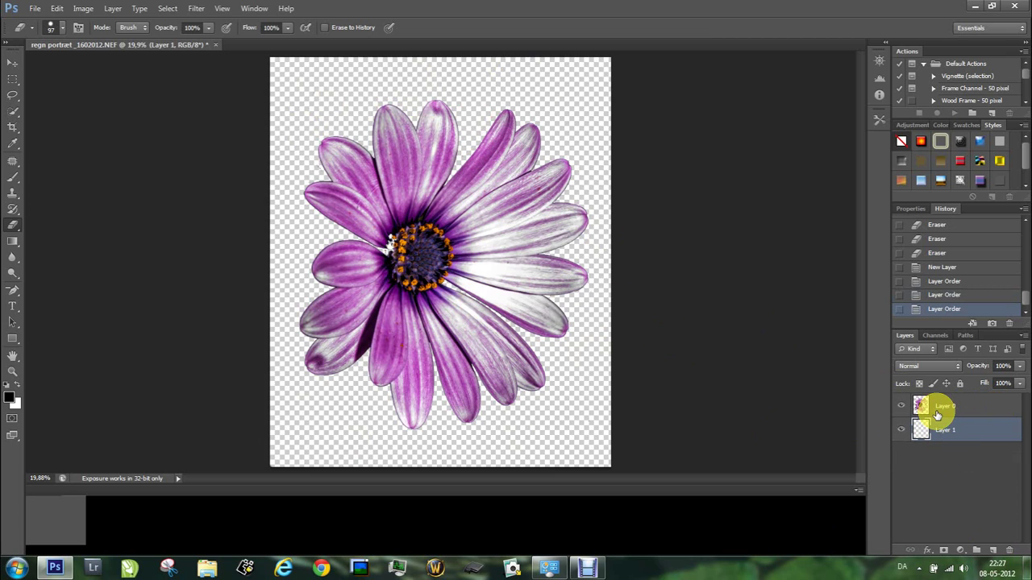
# Fill Layer 1 with a reversed orange and yellow diamond gradient, drawn from the image's lower-left corner to its upper-right corner
pyautogui.click(12, 242)
pyautogui.moveTo(12, 242); pyautogui.dragTo(51, 243)
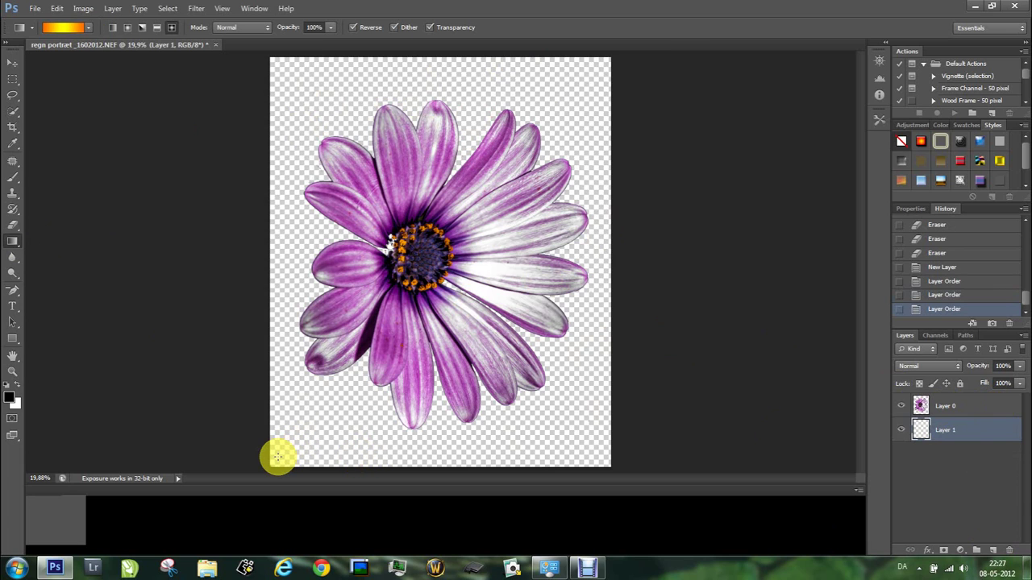
pyautogui.click(974, 432)
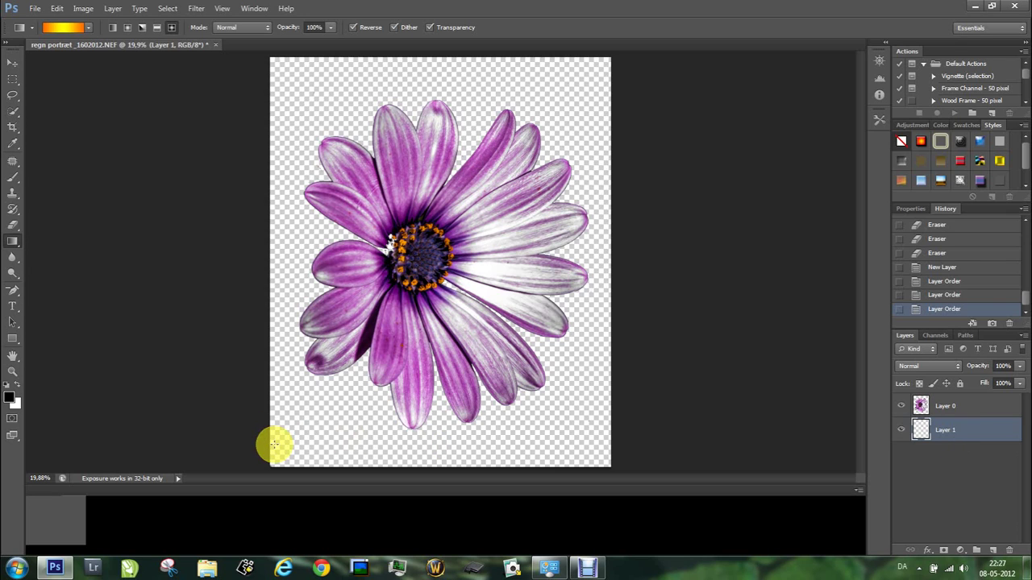
pyautogui.moveTo(283, 453); pyautogui.dragTo(589, 81)
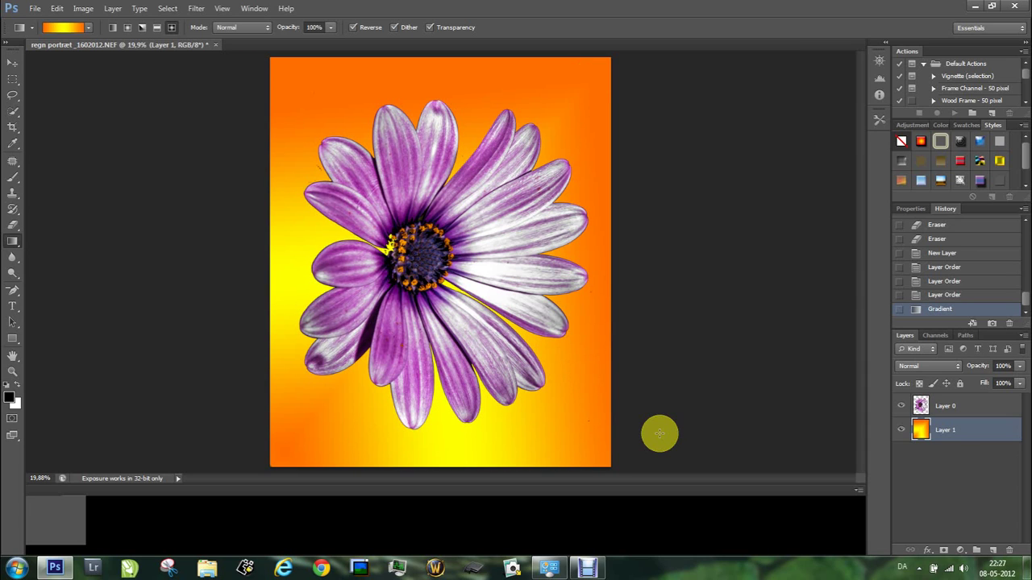
# Refill Layer 1 with the yellow, violet, orange and blue diamond gradient, finally drawn from the image's upper-left corner to its lower-right corner
pyautogui.click(89, 28)
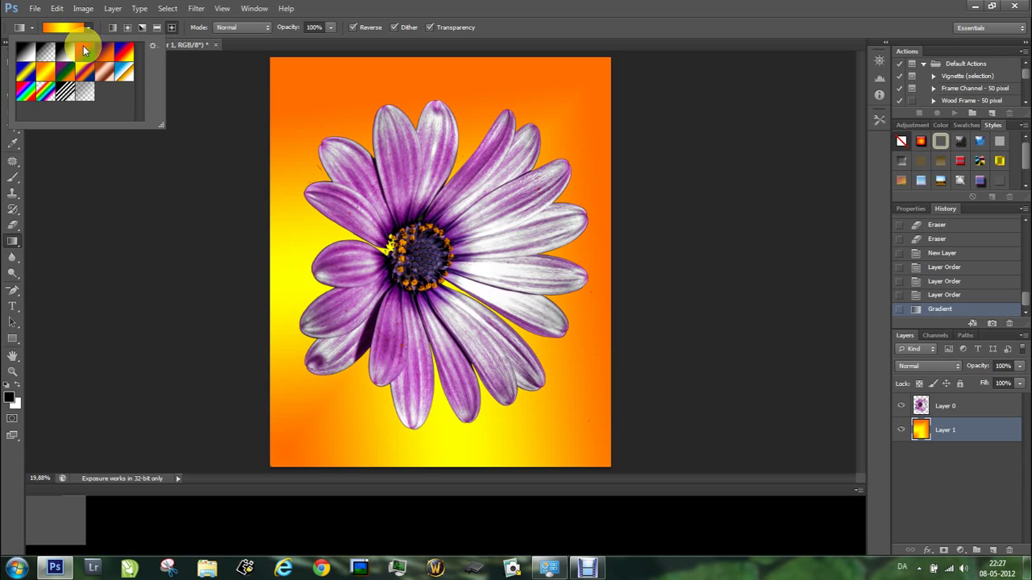
pyautogui.doubleClick(85, 69)
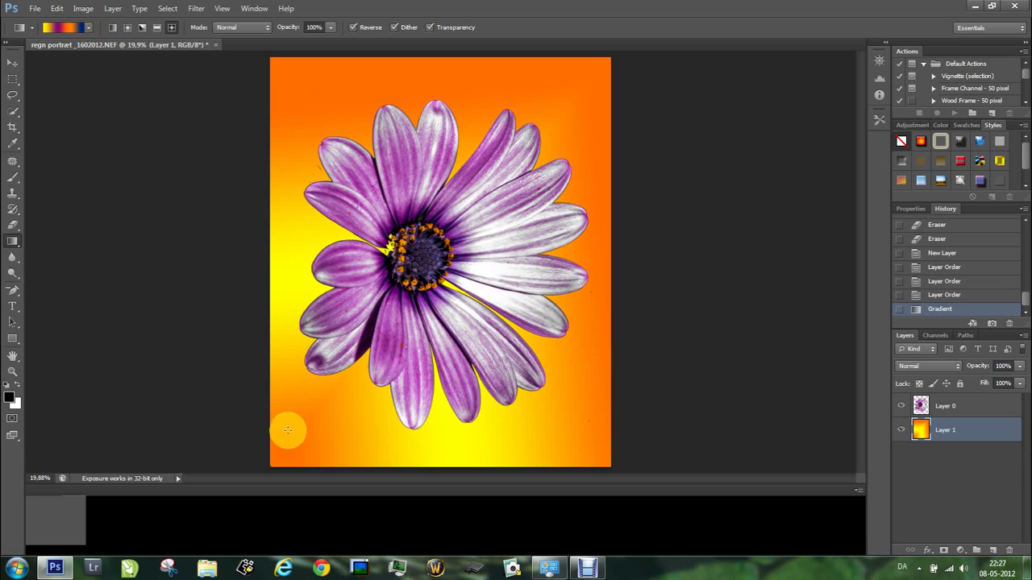
pyautogui.moveTo(288, 439); pyautogui.dragTo(584, 90)
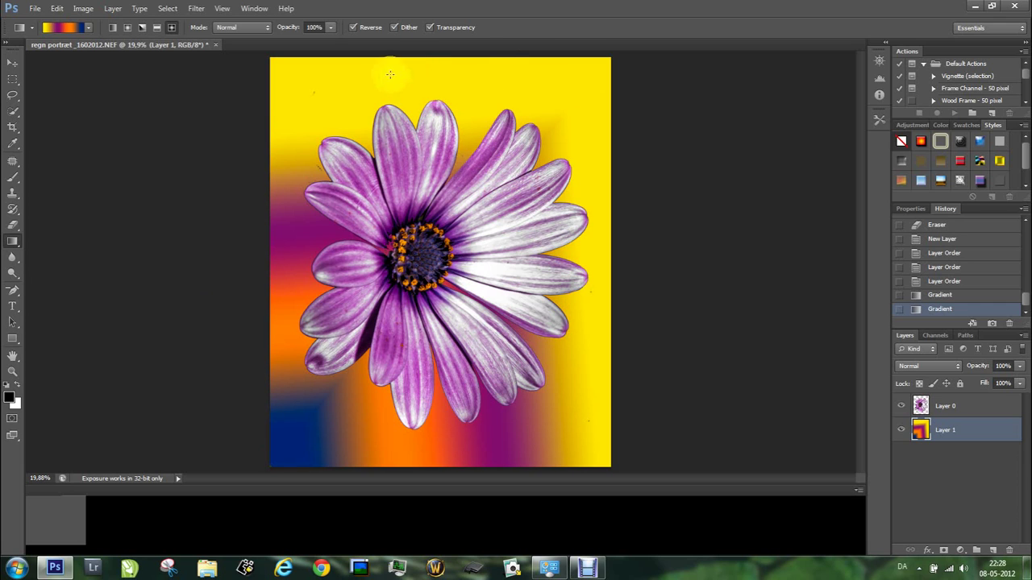
pyautogui.moveTo(298, 92); pyautogui.dragTo(586, 395)
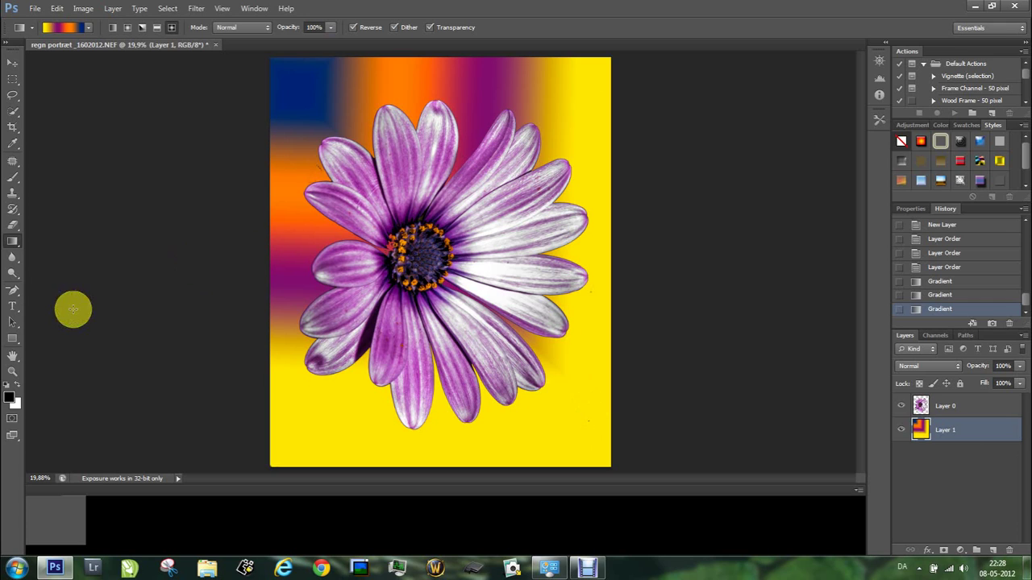
pyautogui.moveTo(12, 161); pyautogui.dragTo(13, 161)
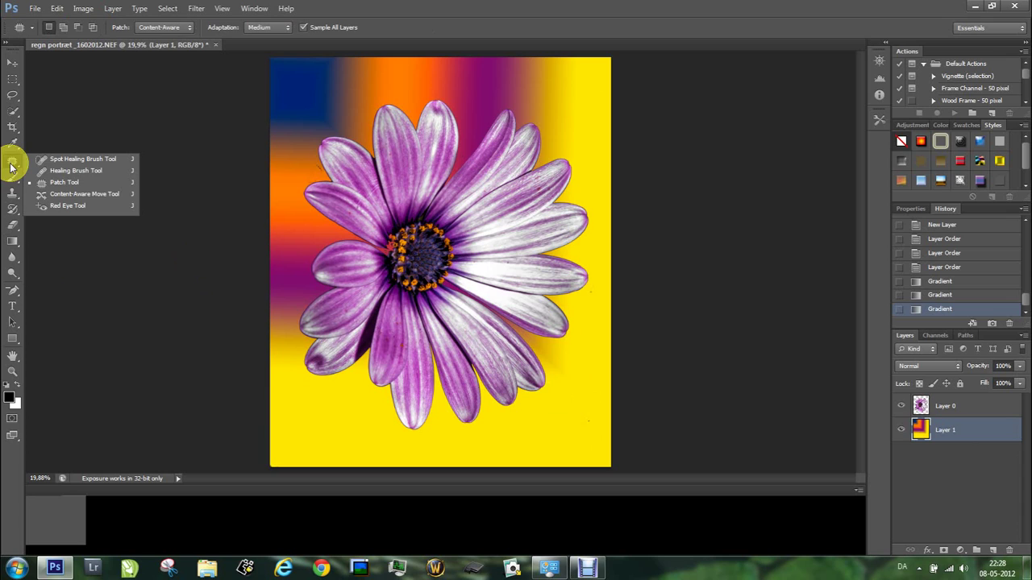
pyautogui.click(101, 199)
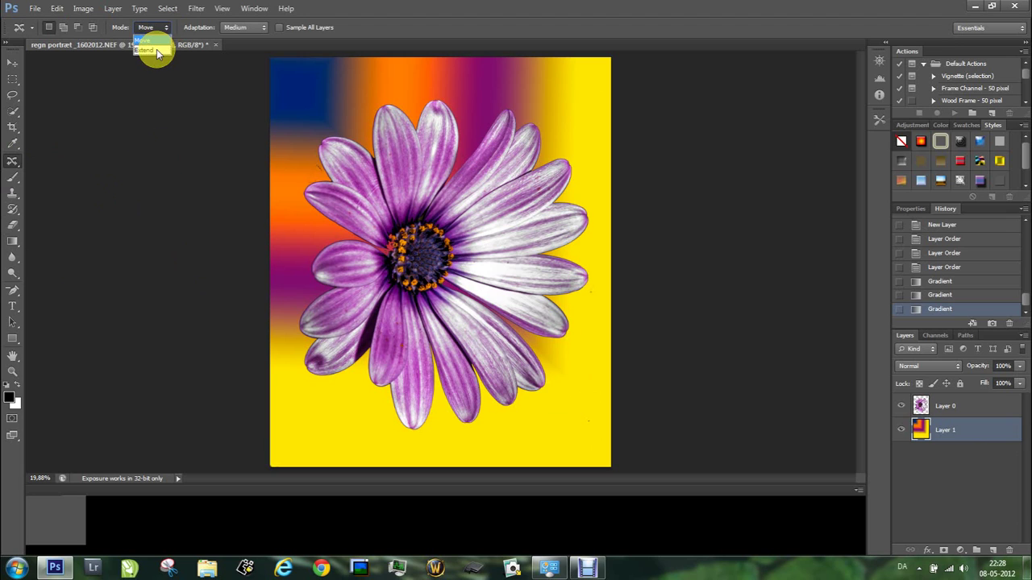
pyautogui.click(157, 29)
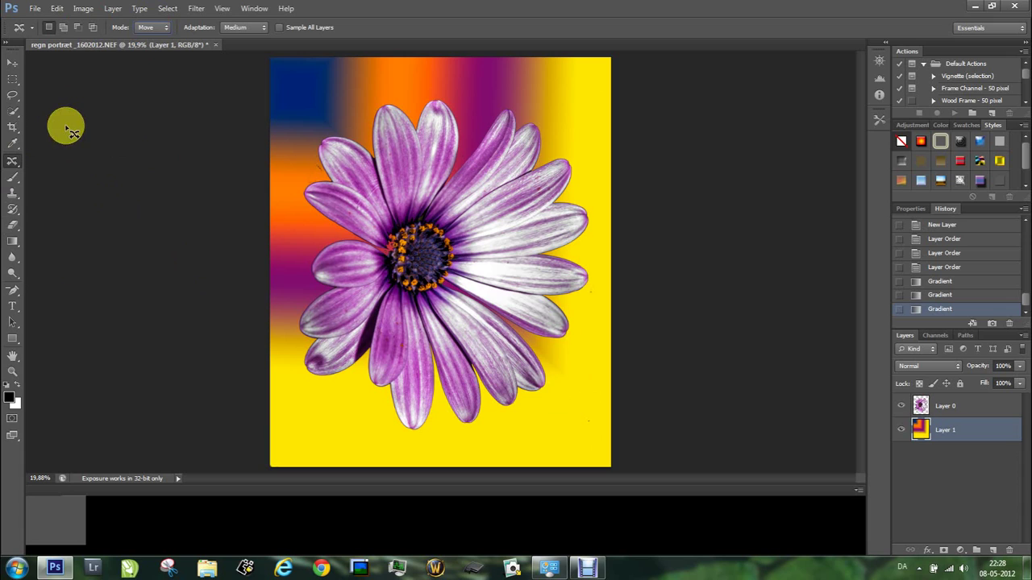
# Draw a Perspective Crop frame around the flower and pull its two right-hand corners outward toward the image corners
pyautogui.click(12, 129)
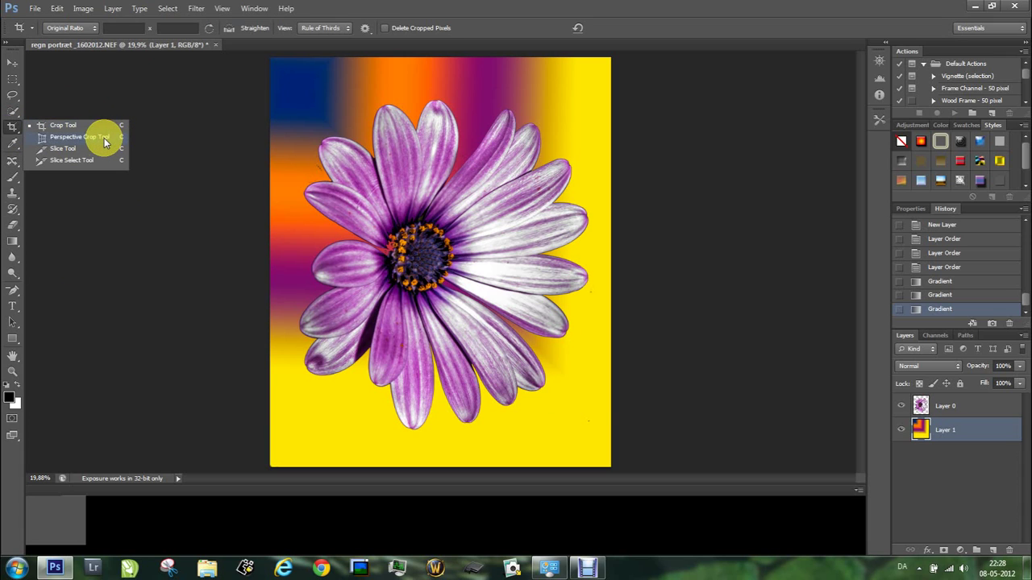
pyautogui.click(73, 136)
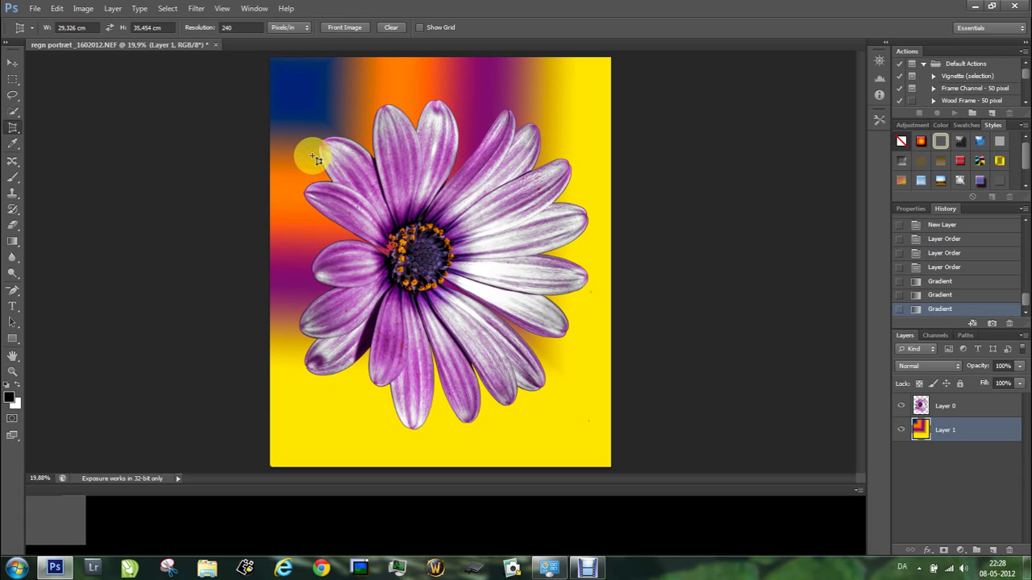
pyautogui.moveTo(306, 116)
pyautogui.mouseDown()
pyautogui.moveTo(330, 297)
pyautogui.moveTo(469, 416)
pyautogui.moveTo(584, 409)
pyautogui.mouseUp()
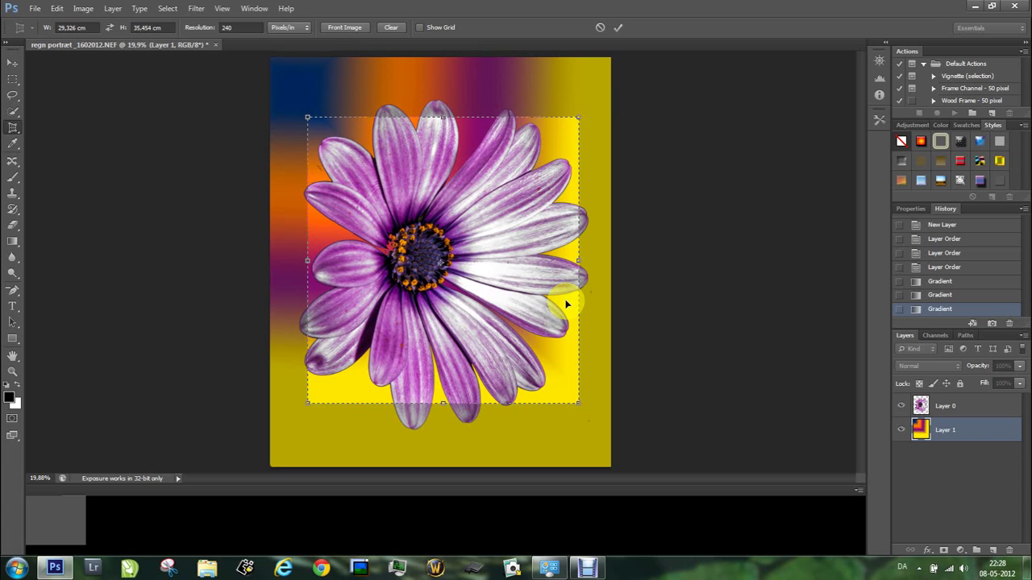
pyautogui.moveTo(580, 121); pyautogui.dragTo(595, 79)
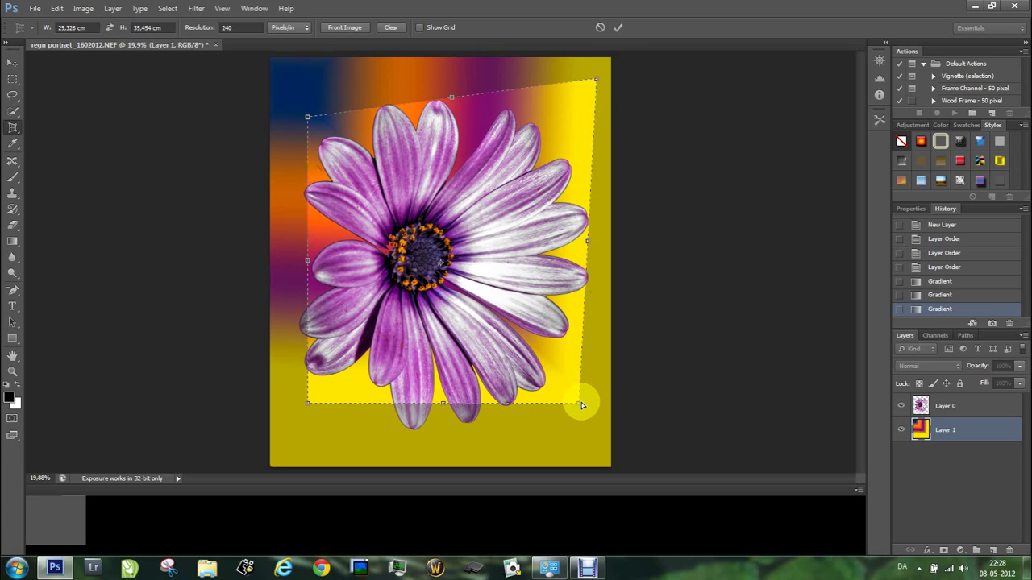
pyautogui.moveTo(582, 407); pyautogui.dragTo(602, 449)
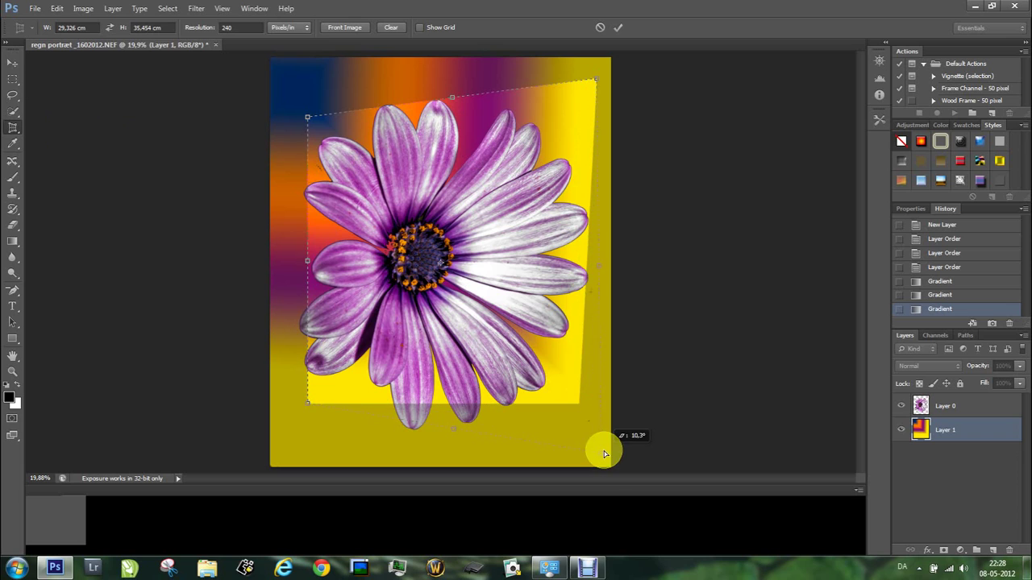
# Extend the crop frame's left, top and bottom edges outward to enclose the whole flower, and apply the perspective crop
pyautogui.moveTo(308, 262); pyautogui.dragTo(295, 258)
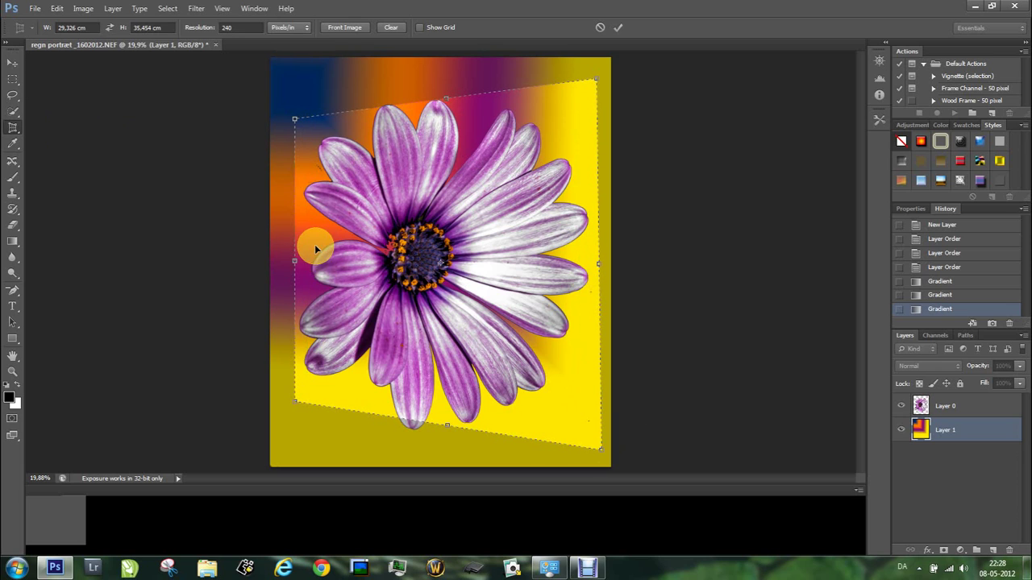
pyautogui.moveTo(445, 94); pyautogui.dragTo(447, 100)
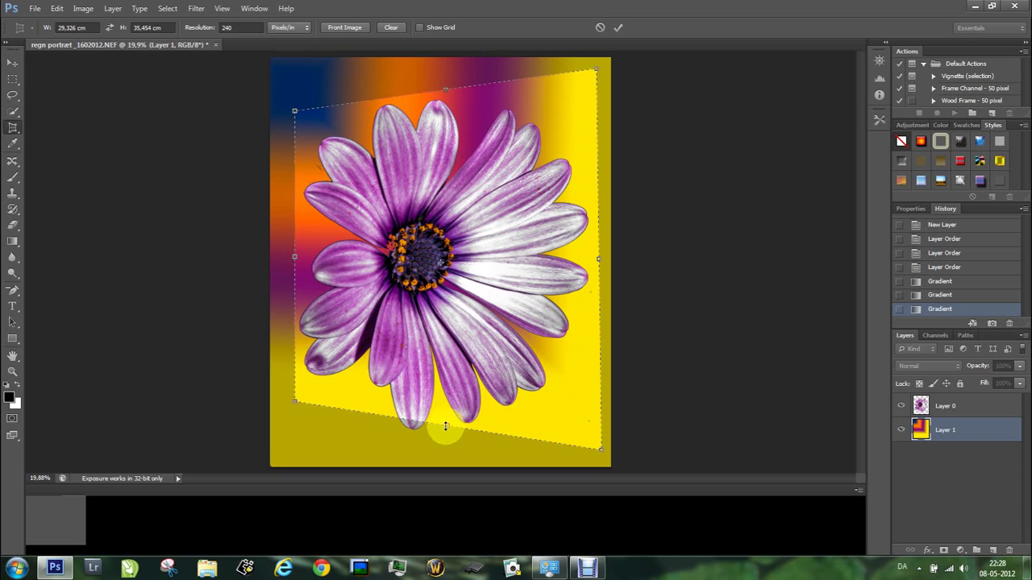
pyautogui.moveTo(449, 435); pyautogui.dragTo(447, 442)
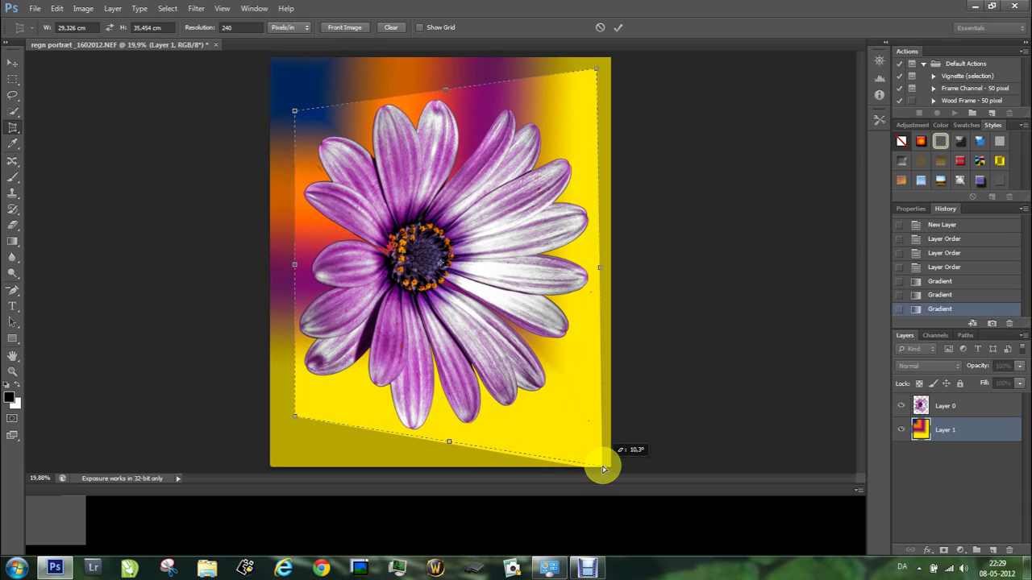
pyautogui.moveTo(603, 469); pyautogui.dragTo(600, 476)
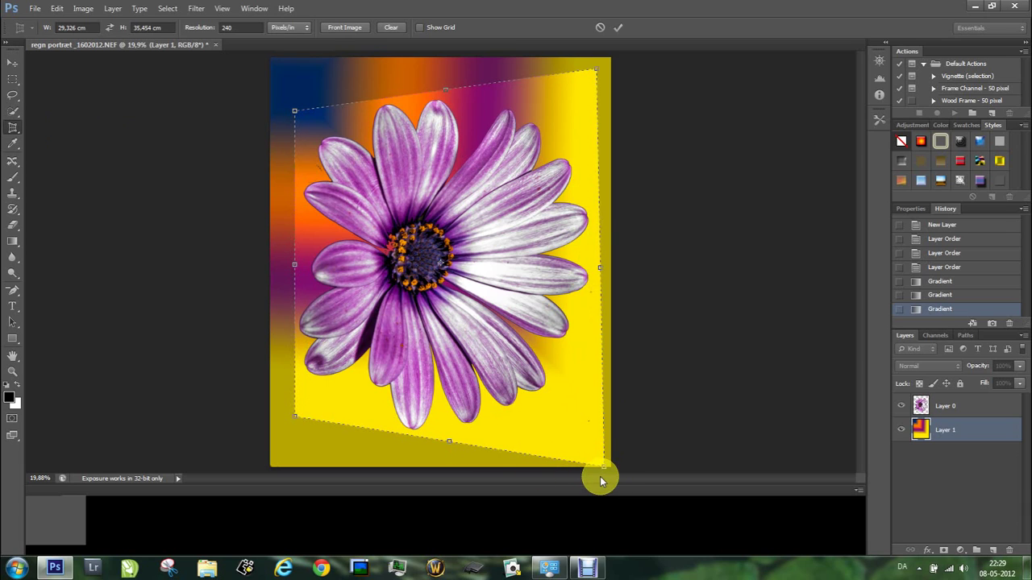
pyautogui.click(619, 28)
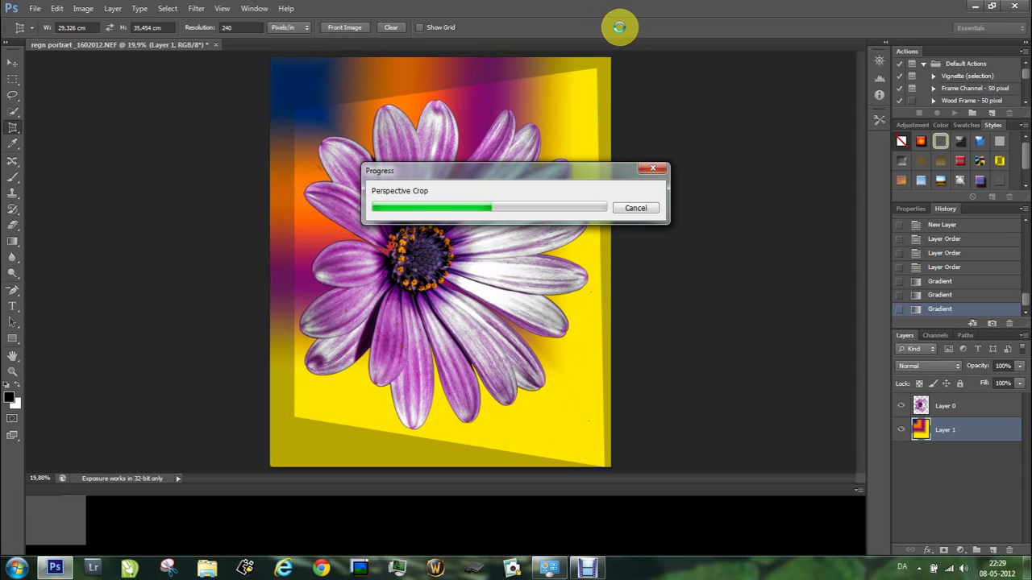